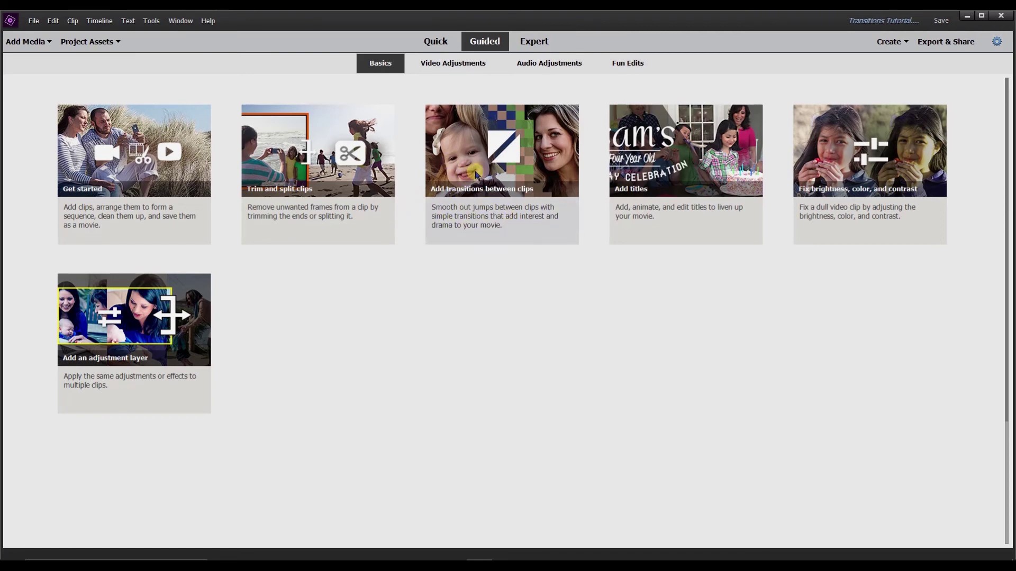
# In the guided edit for adding transitions between clips, import the Philadelphia 1 to 4 videos and place them on the Video 1 track
pyautogui.click(475, 174)
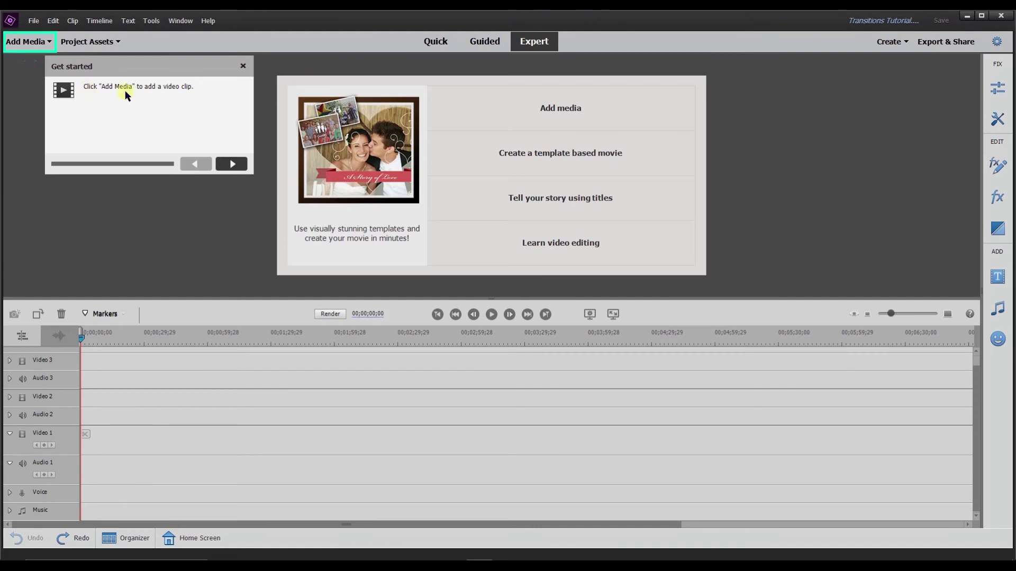
pyautogui.click(27, 43)
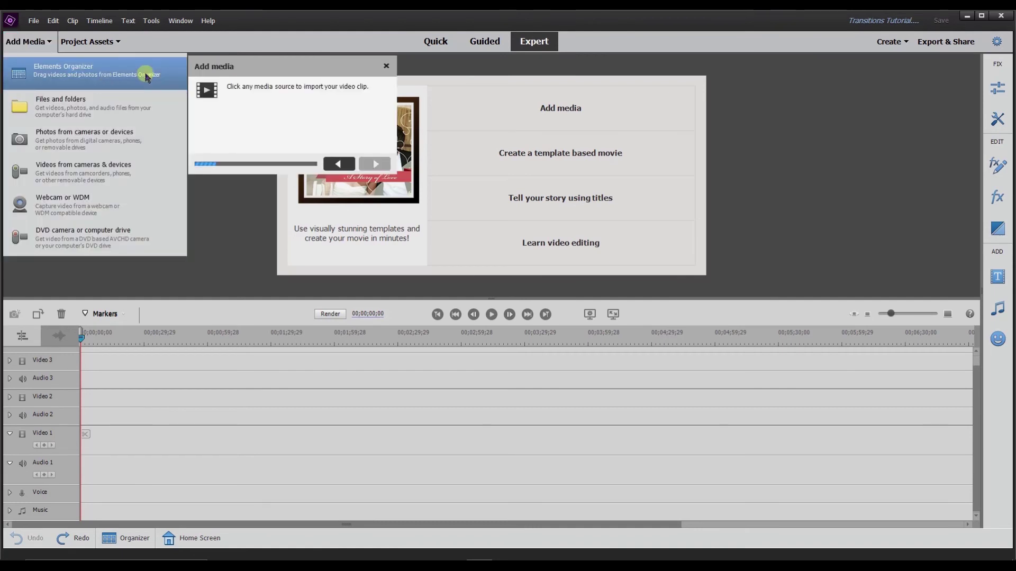
pyautogui.click(125, 119)
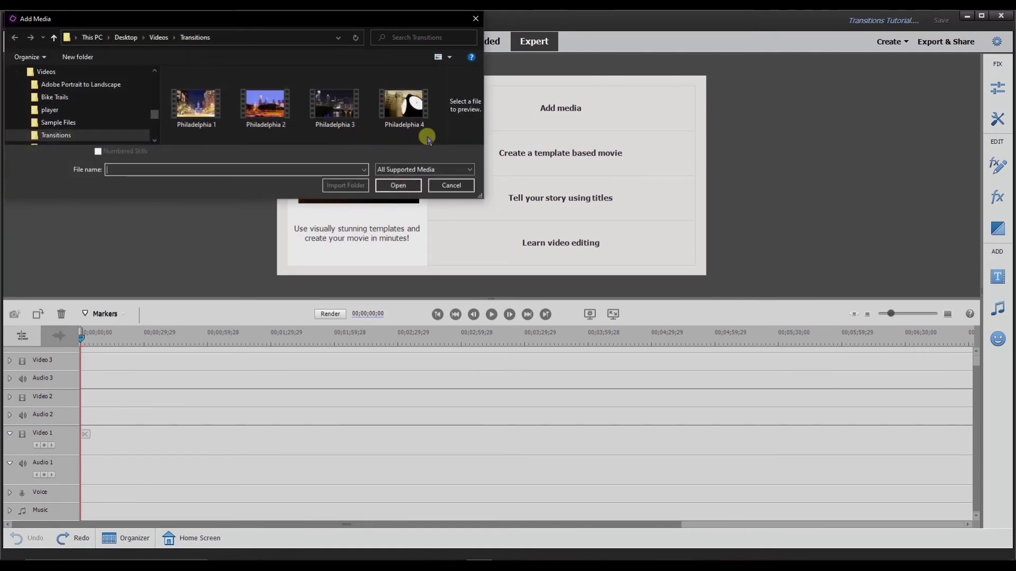
pyautogui.moveTo(428, 136); pyautogui.dragTo(191, 125)
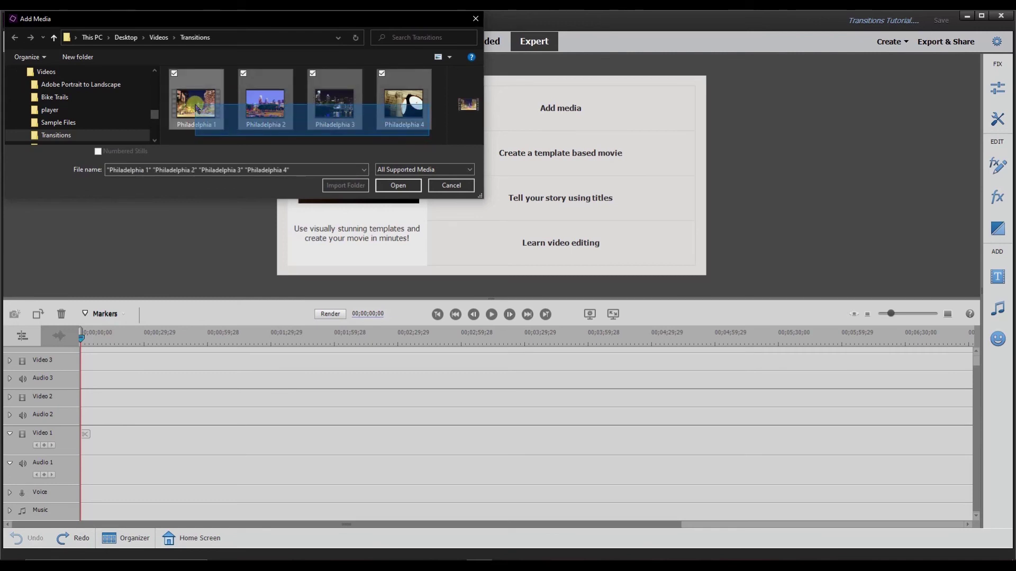
pyautogui.click(398, 185)
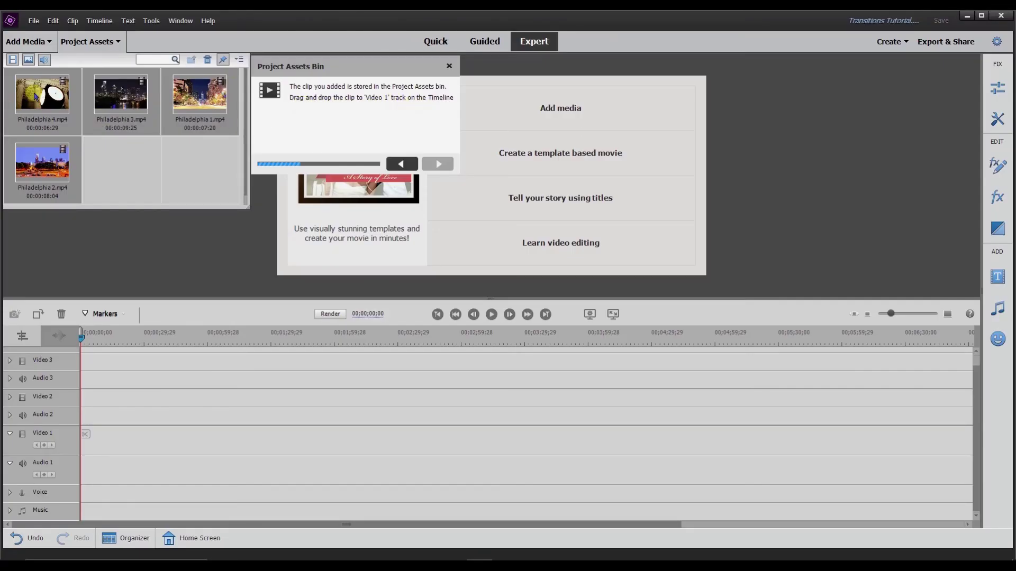
pyautogui.moveTo(146, 346); pyautogui.dragTo(117, 453)
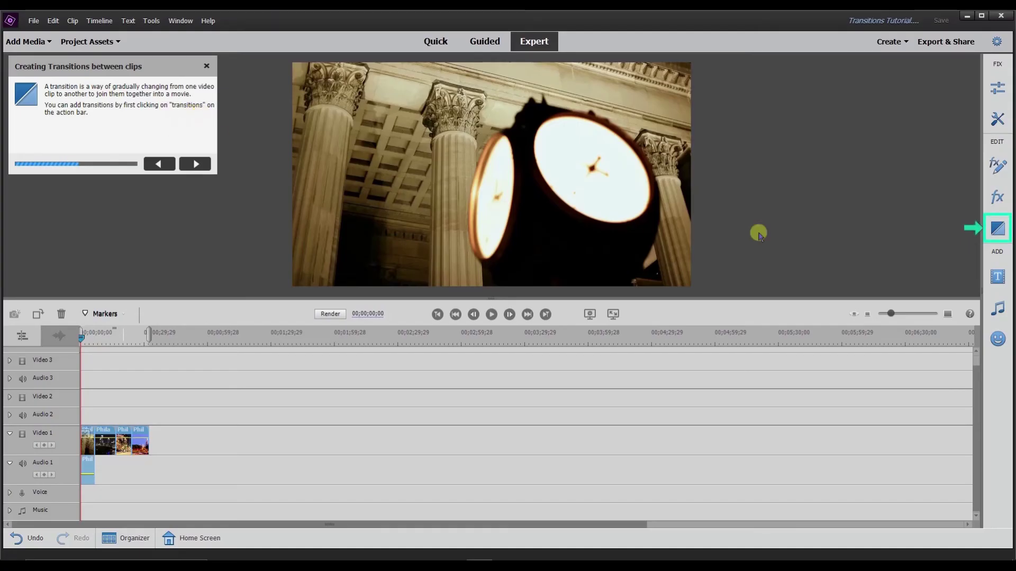
# Add a 1-second Dip to Black transition between the first two clips, finish the guided edit and preview the cut
pyautogui.click(1001, 233)
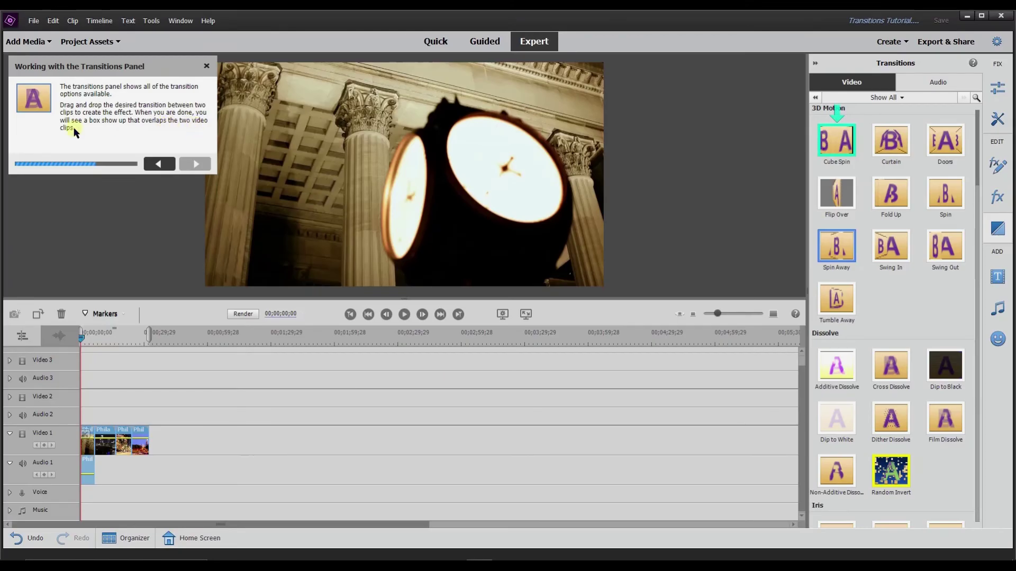
pyautogui.moveTo(945, 368); pyautogui.dragTo(94, 434)
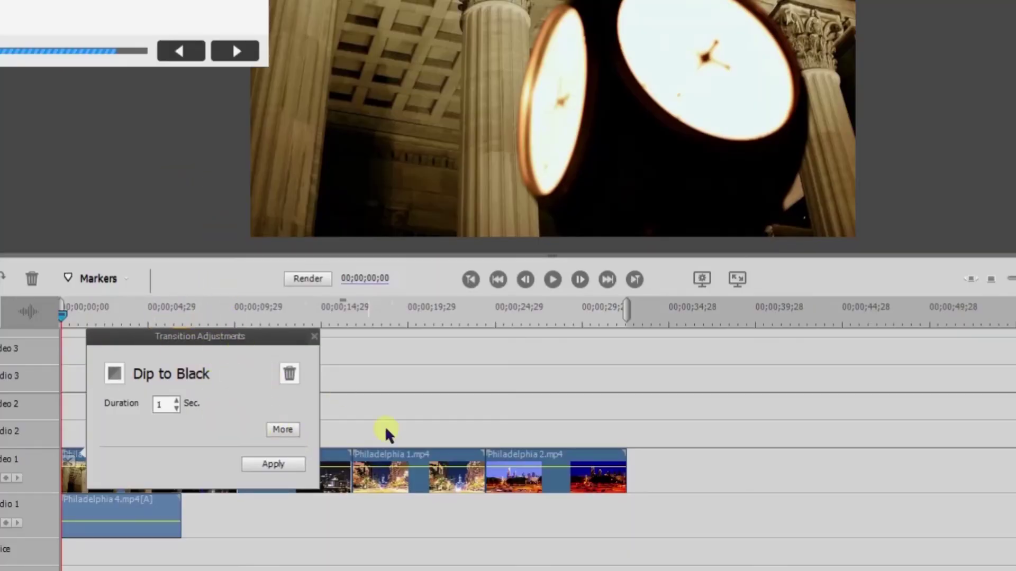
pyautogui.click(273, 465)
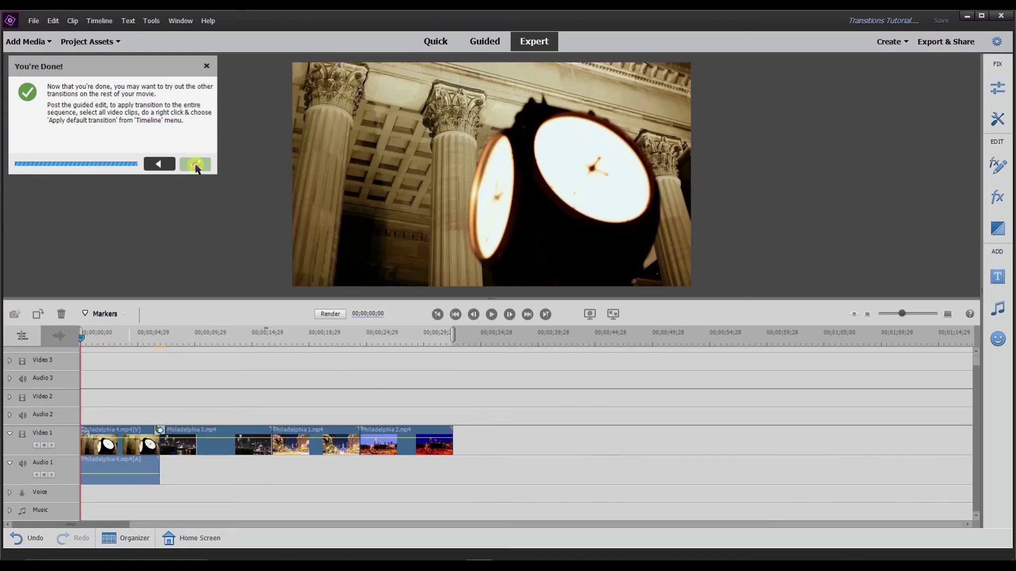
pyautogui.click(289, 233)
pyautogui.moveTo(82, 341); pyautogui.dragTo(178, 363)
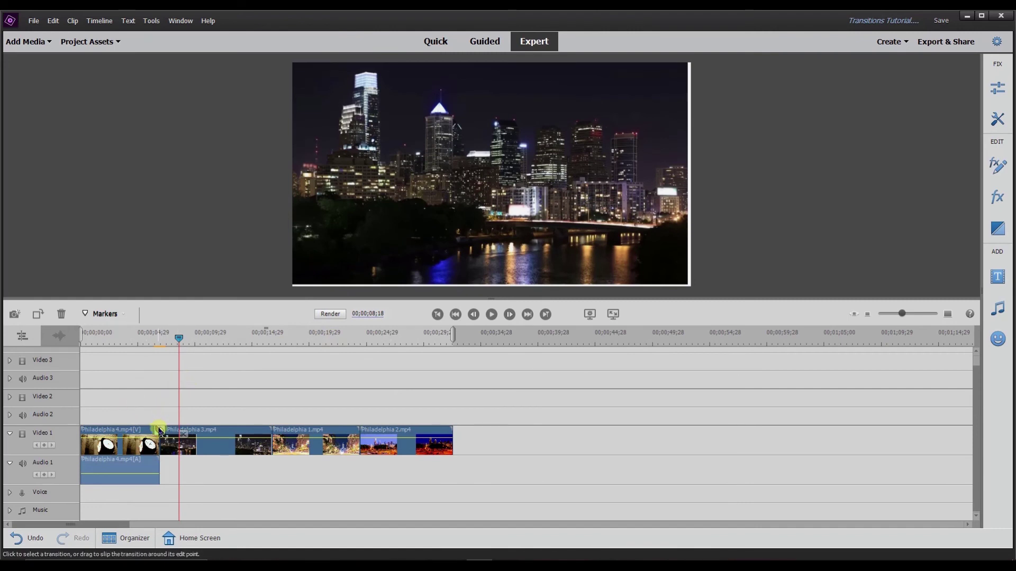
# Delete the transition between the first two clips and remove the audio from the Philadelphia 4 clip
pyautogui.rightClick(159, 430)
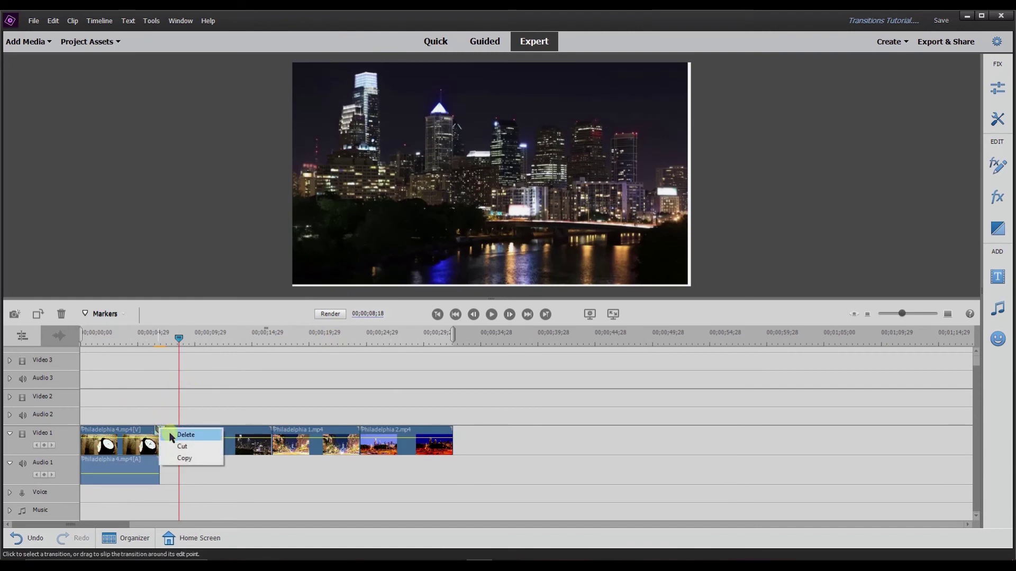
pyautogui.click(171, 435)
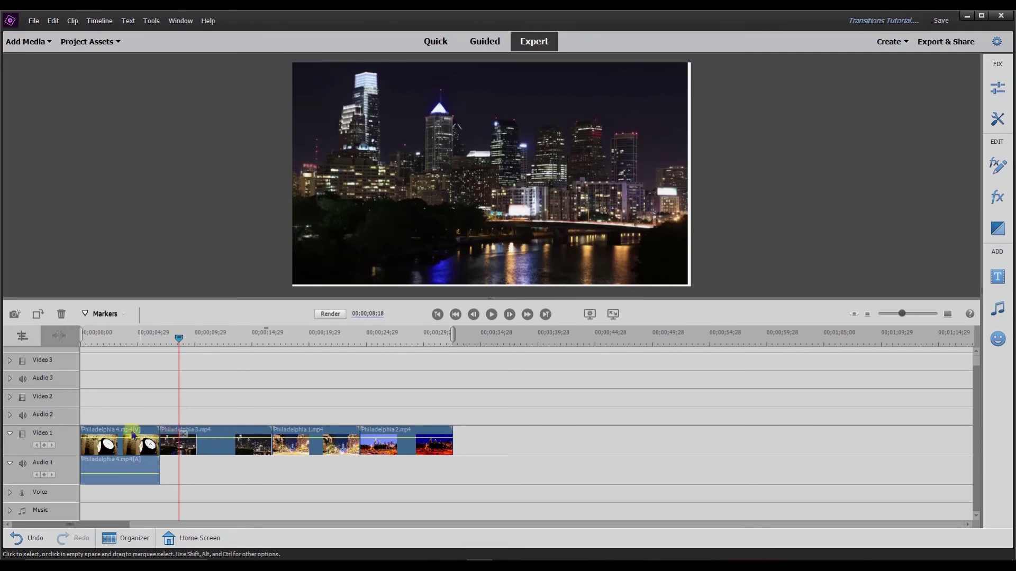
pyautogui.click(140, 470)
pyautogui.rightClick(140, 469)
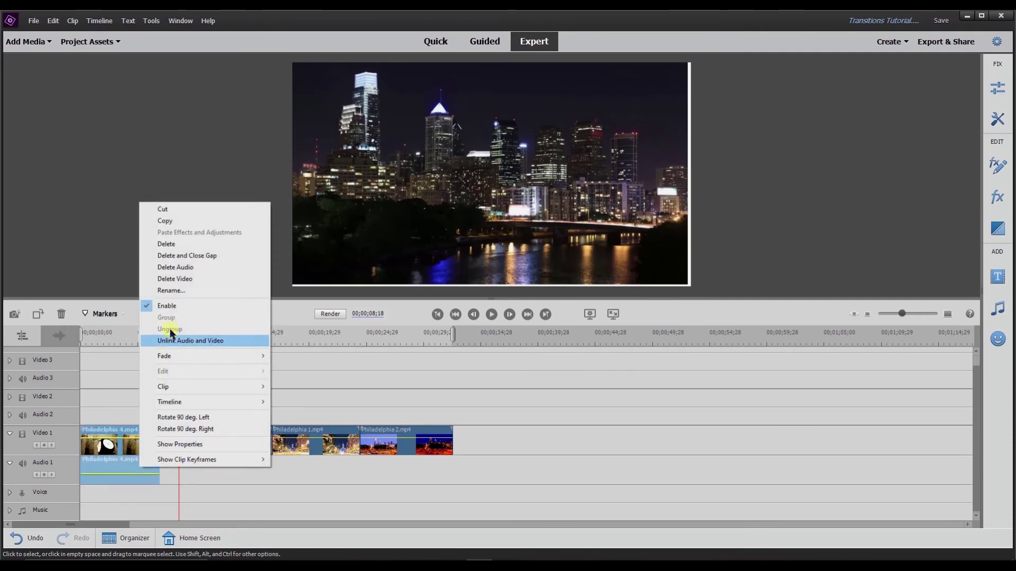
pyautogui.click(179, 271)
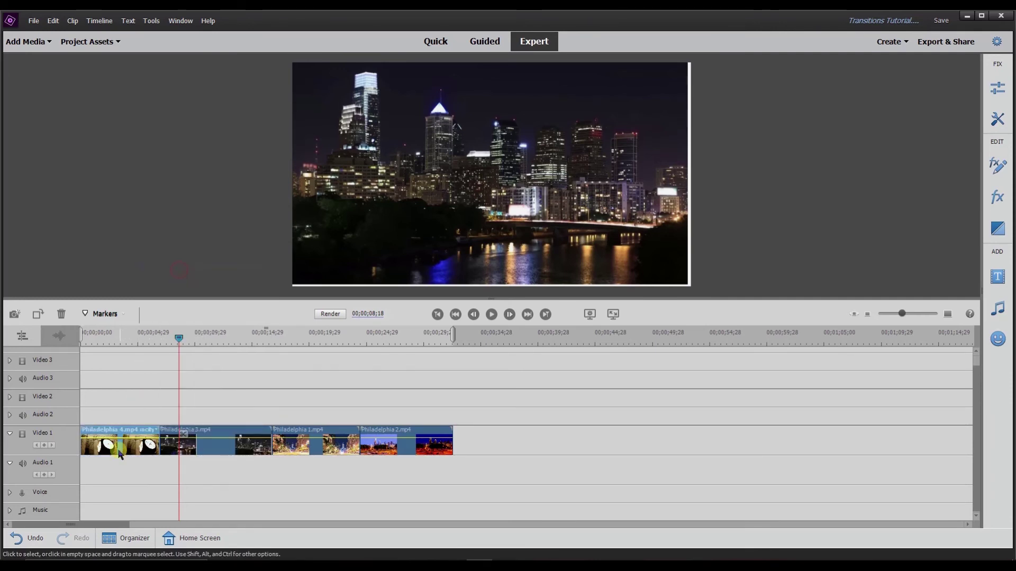
# Rearrange the clips on the Video 1 track without gaps in the order Philadelphia 1, 2, 3, 4
pyautogui.moveTo(127, 435); pyautogui.dragTo(490, 442)
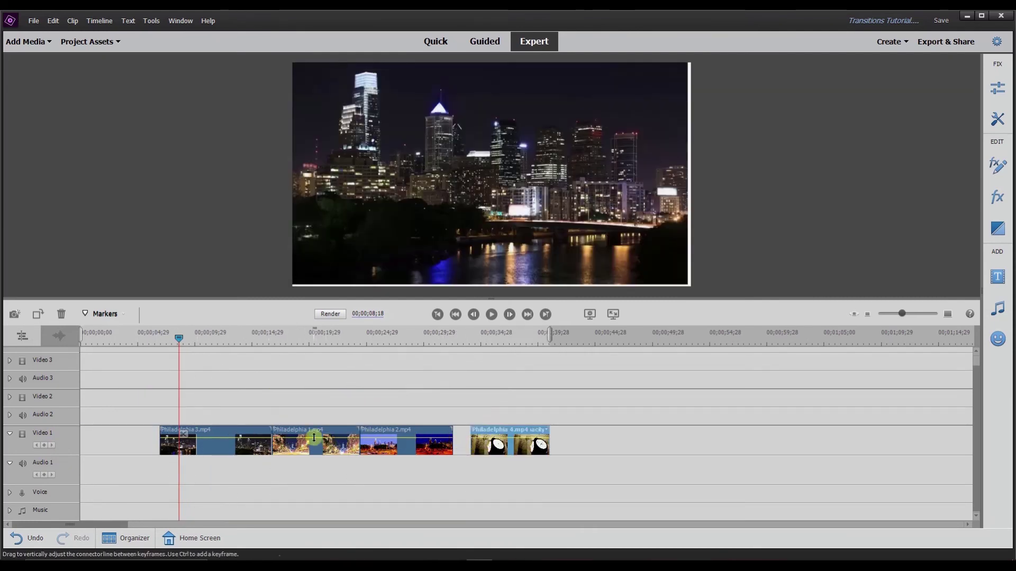
pyautogui.moveTo(309, 431); pyautogui.dragTo(87, 450)
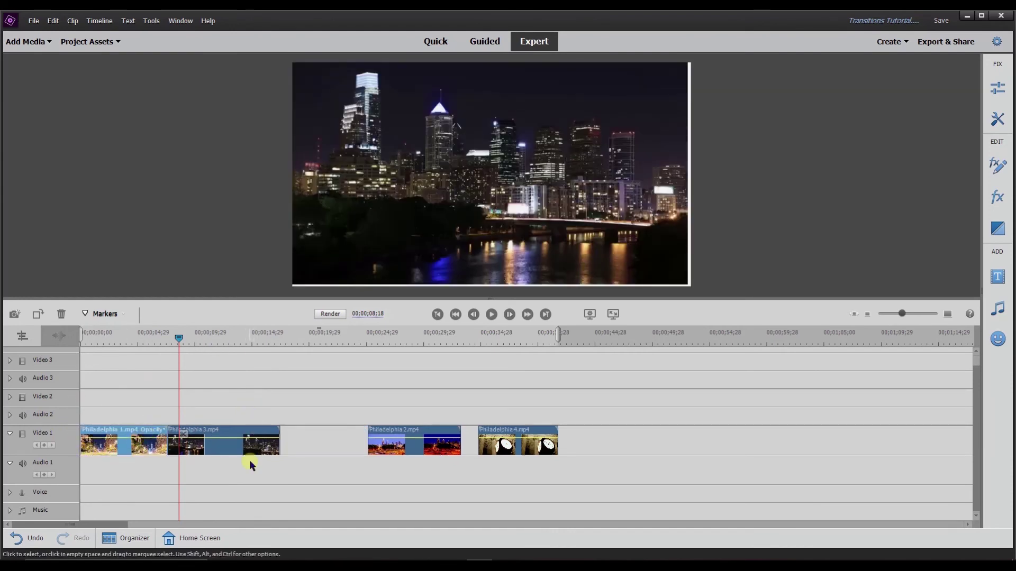
pyautogui.moveTo(261, 431); pyautogui.dragTo(211, 437)
pyautogui.moveTo(373, 398); pyautogui.dragTo(290, 447)
pyautogui.moveTo(505, 439); pyautogui.dragTo(395, 440)
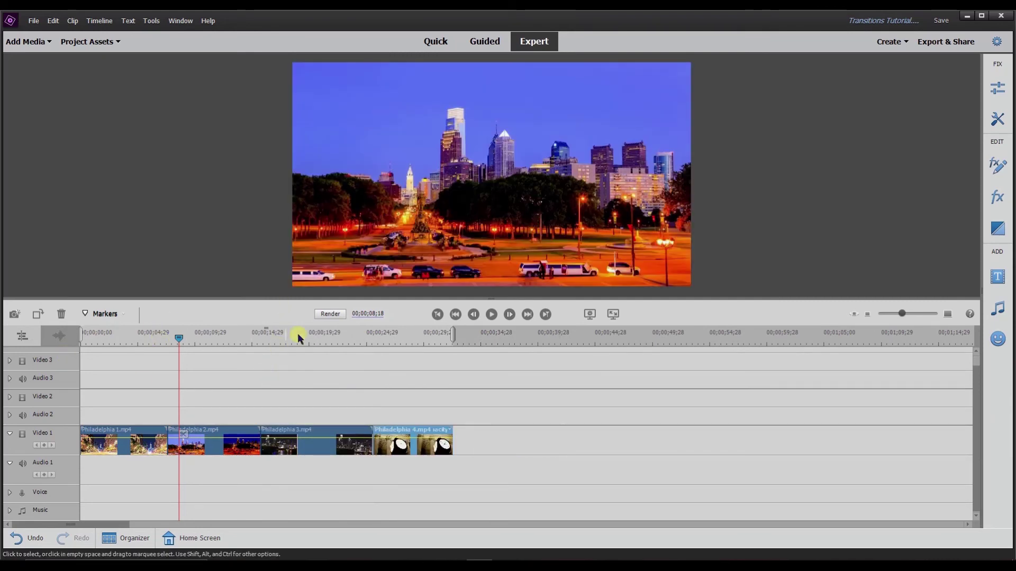
# Set the Philadelphia 3 clip's Motion scale to 105 so that it fills the frame
pyautogui.moveTo(176, 341); pyautogui.dragTo(326, 358)
pyautogui.click(558, 168)
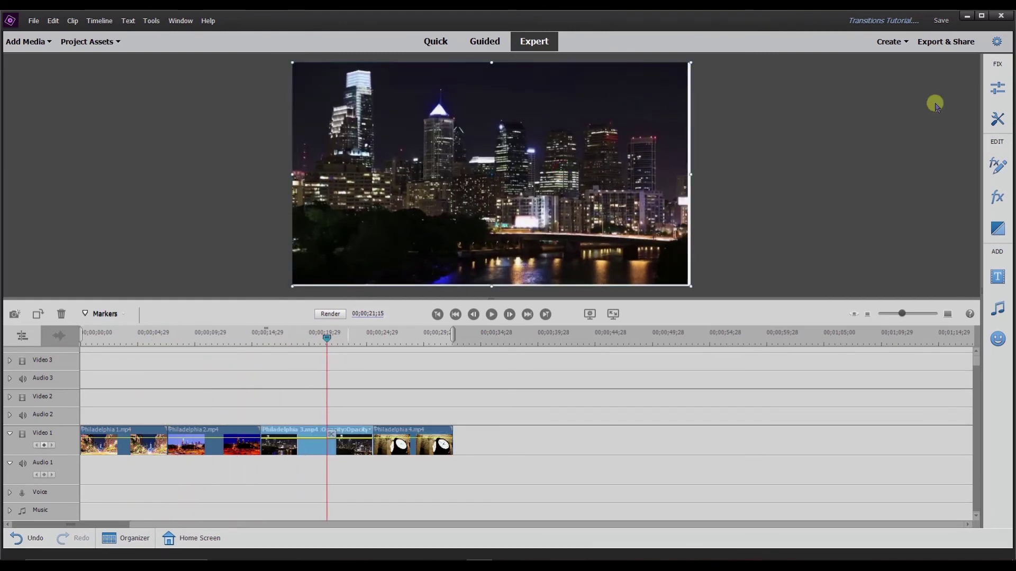
pyautogui.click(997, 88)
pyautogui.click(997, 166)
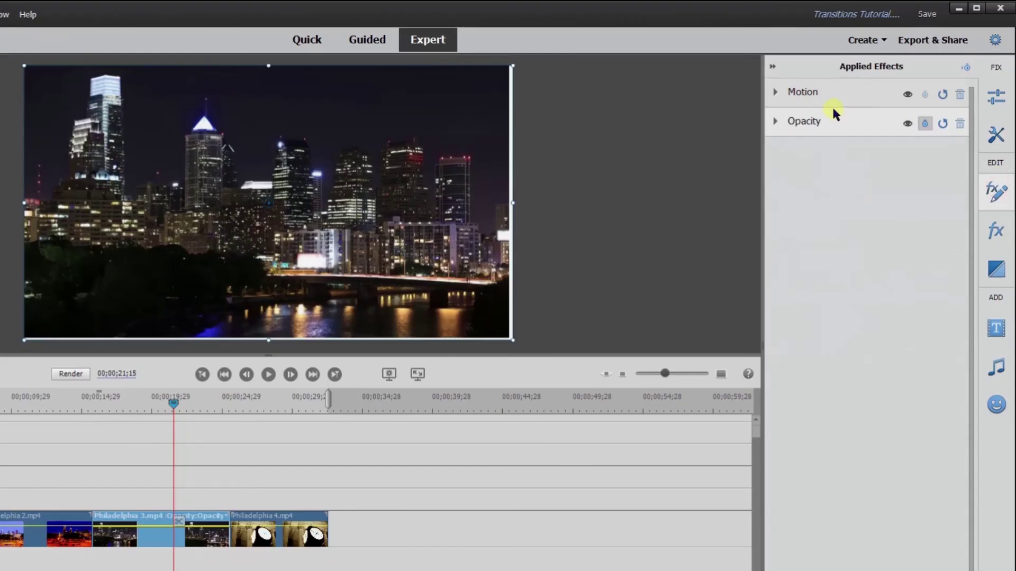
pyautogui.click(807, 95)
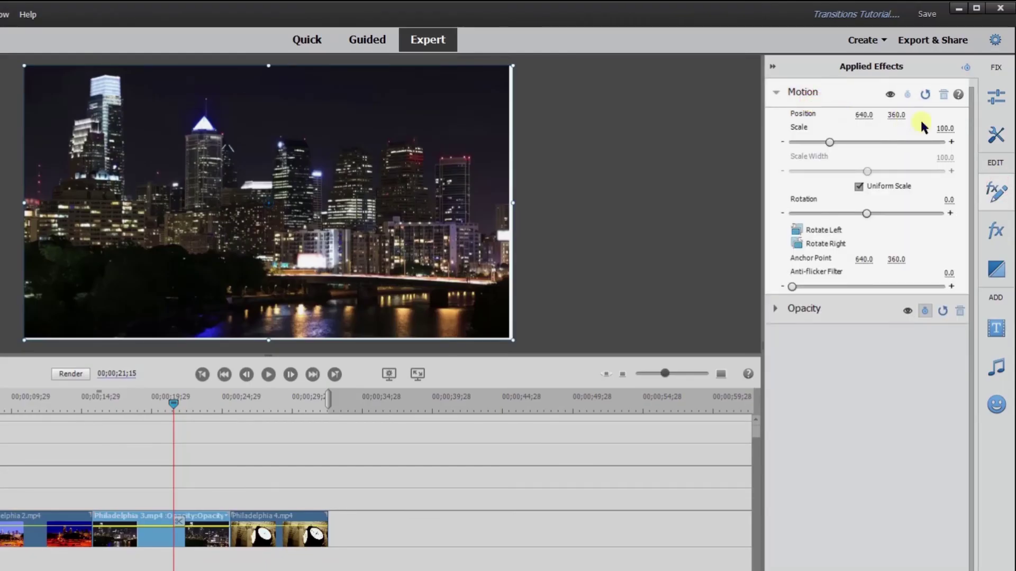
pyautogui.press('BackSpace')
pyautogui.write('105')
pyautogui.press('Return')
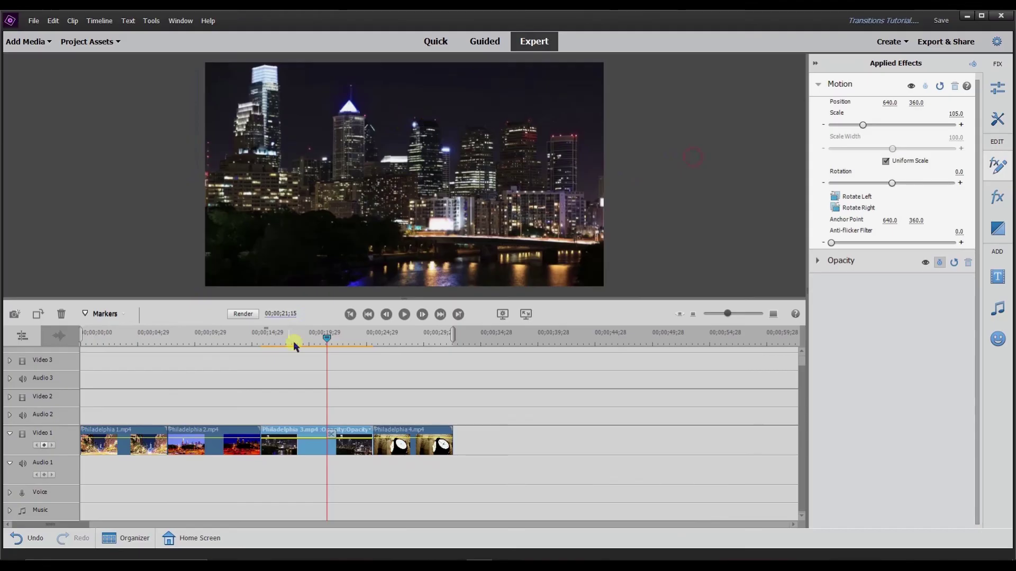
# Scrub through the whole sequence to check the clips, and return the playhead to the start
pyautogui.moveTo(171, 402); pyautogui.dragTo(145, 409)
pyautogui.moveTo(304, 344); pyautogui.dragTo(71, 334)
pyautogui.moveTo(77, 335); pyautogui.dragTo(447, 369)
pyautogui.press('Home')
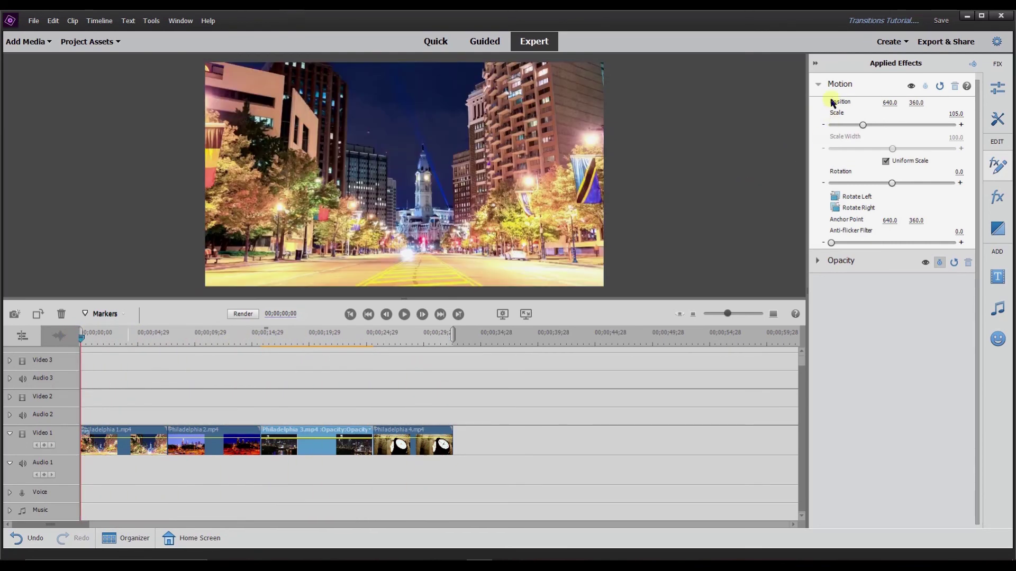
pyautogui.click(816, 64)
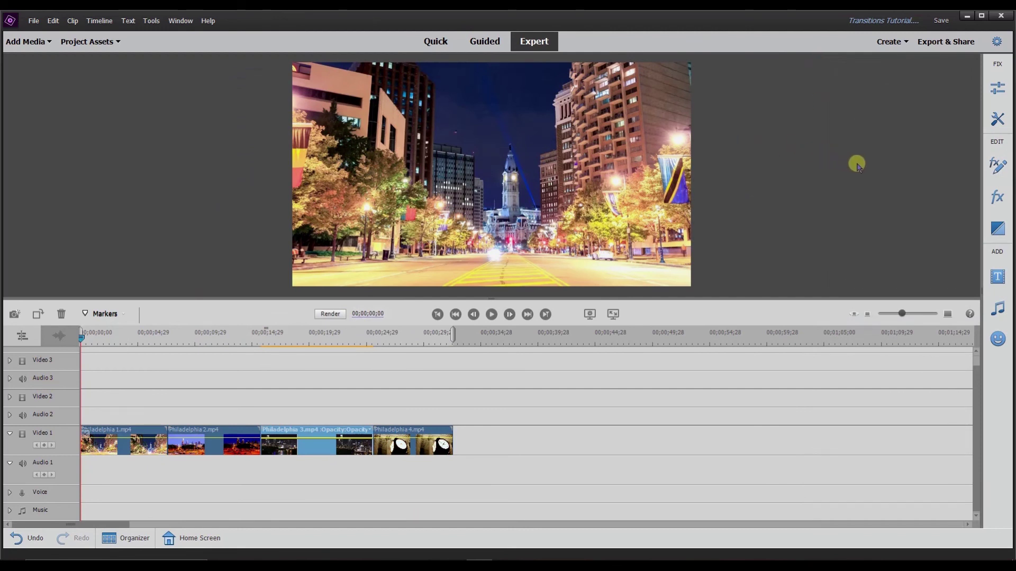
# Enlarge the preview area and increase the height of the Video 1 track to show larger clip thumbnails
pyautogui.moveTo(522, 298); pyautogui.dragTo(514, 318)
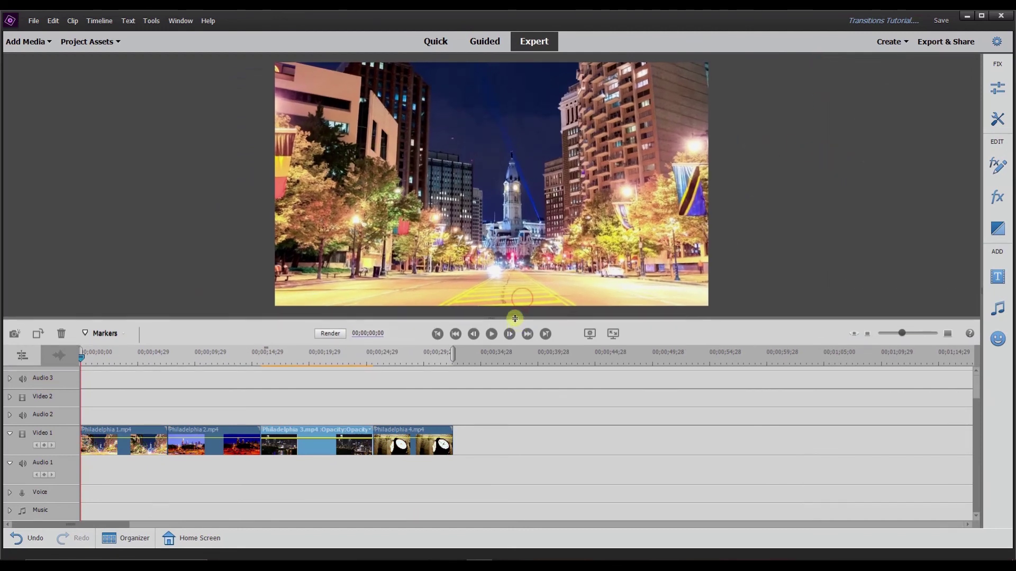
pyautogui.moveTo(60, 425); pyautogui.dragTo(62, 397)
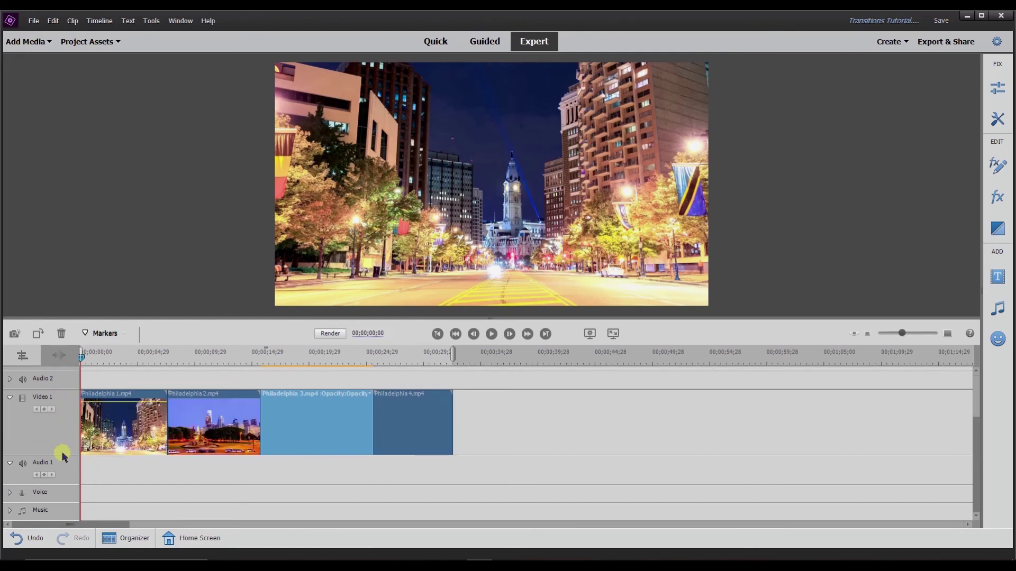
pyautogui.scroll(2, 55, 406)
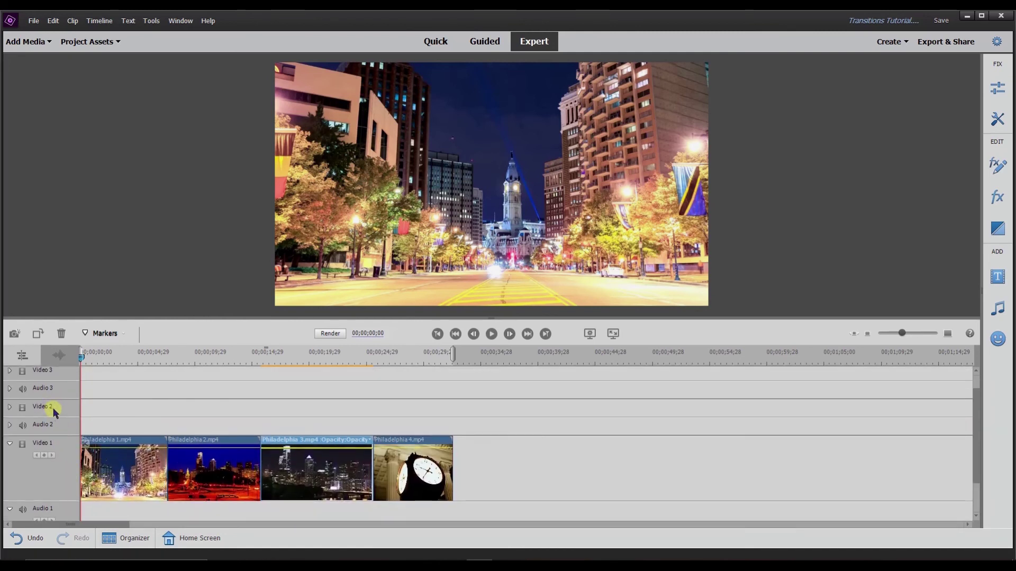
# Delete the empty tracks from the timeline and enlarge the preview area a little more
pyautogui.rightClick(62, 409)
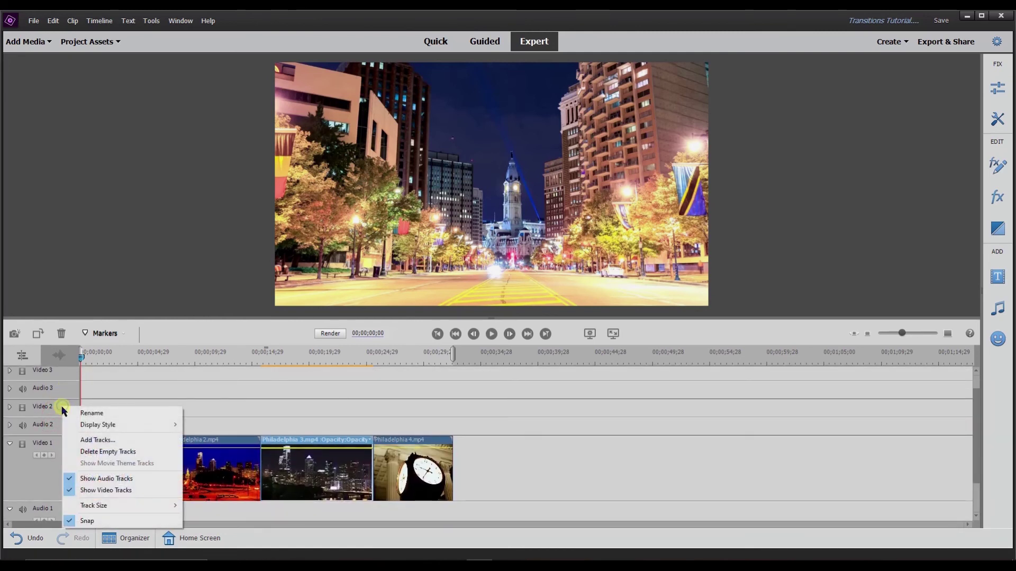
pyautogui.click(85, 452)
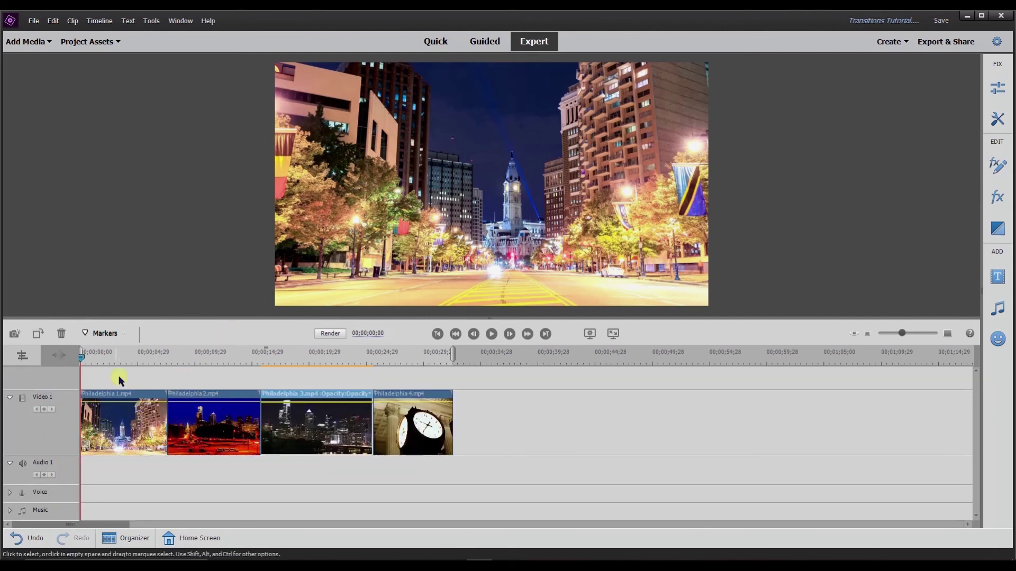
pyautogui.moveTo(200, 319); pyautogui.dragTo(199, 329)
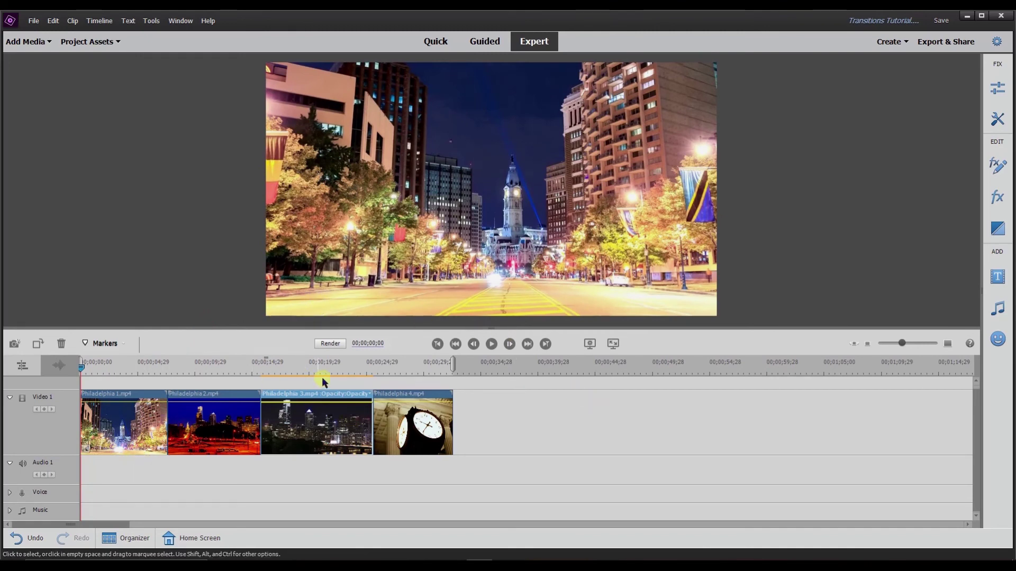
# Browse the video transitions, filtering them to Frequently Used and returning to the full Show All list
pyautogui.click(997, 228)
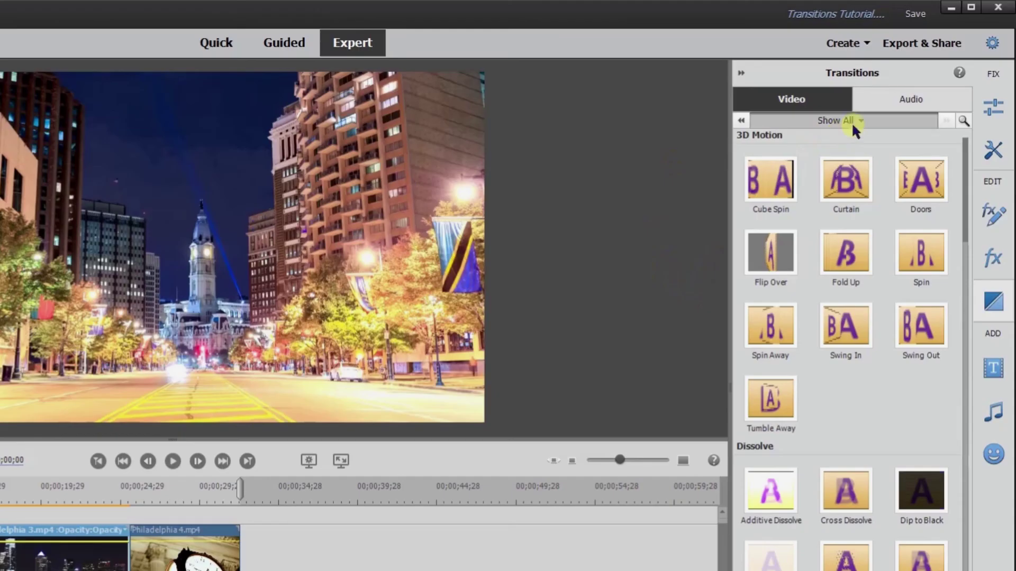
pyautogui.click(855, 120)
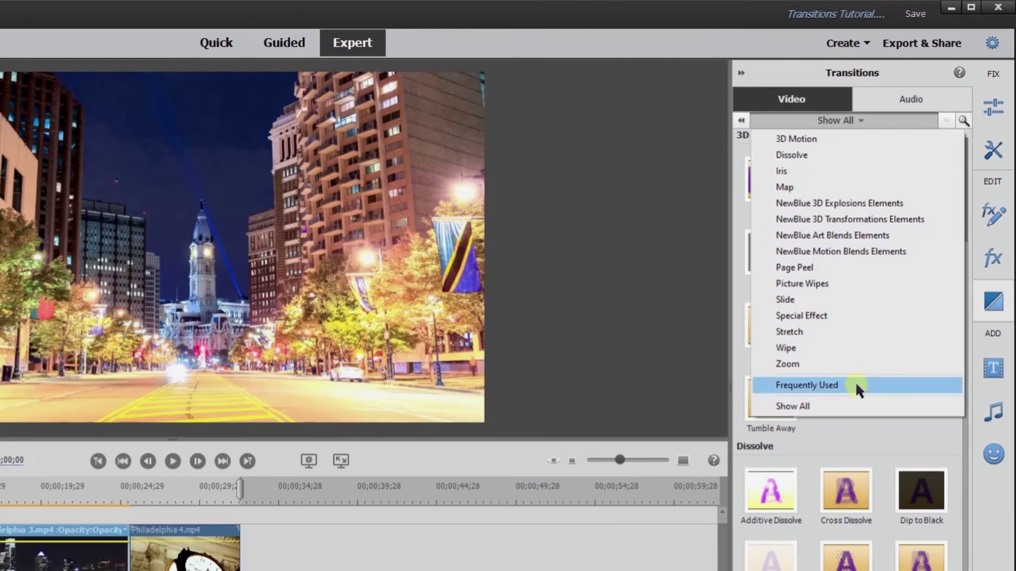
pyautogui.click(855, 384)
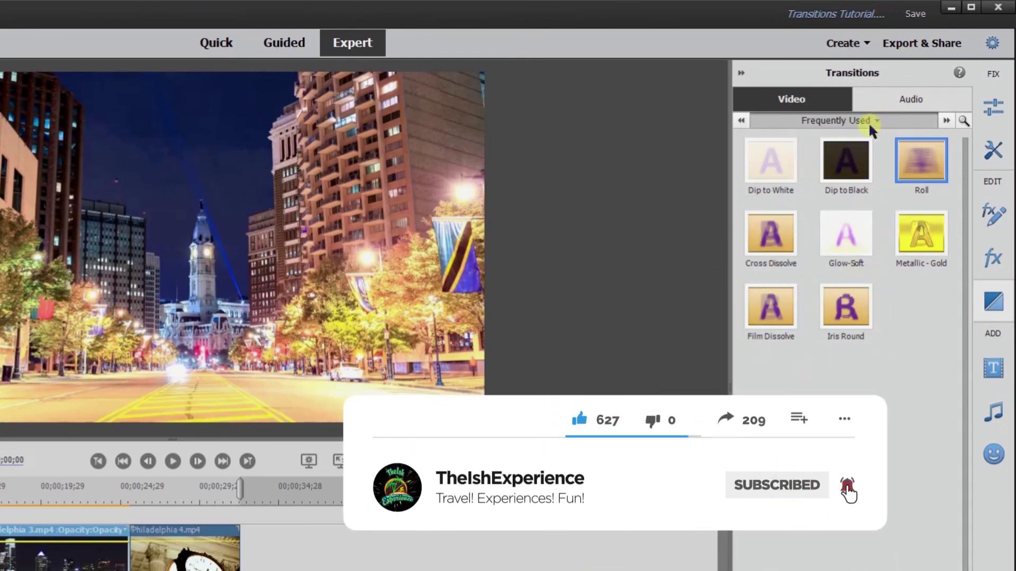
pyautogui.click(910, 100)
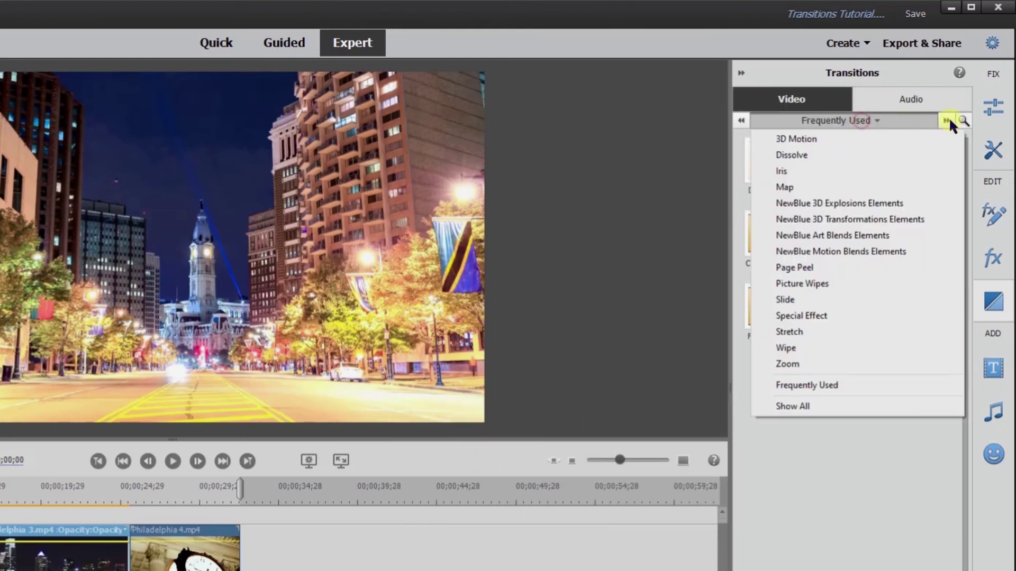
pyautogui.click(960, 117)
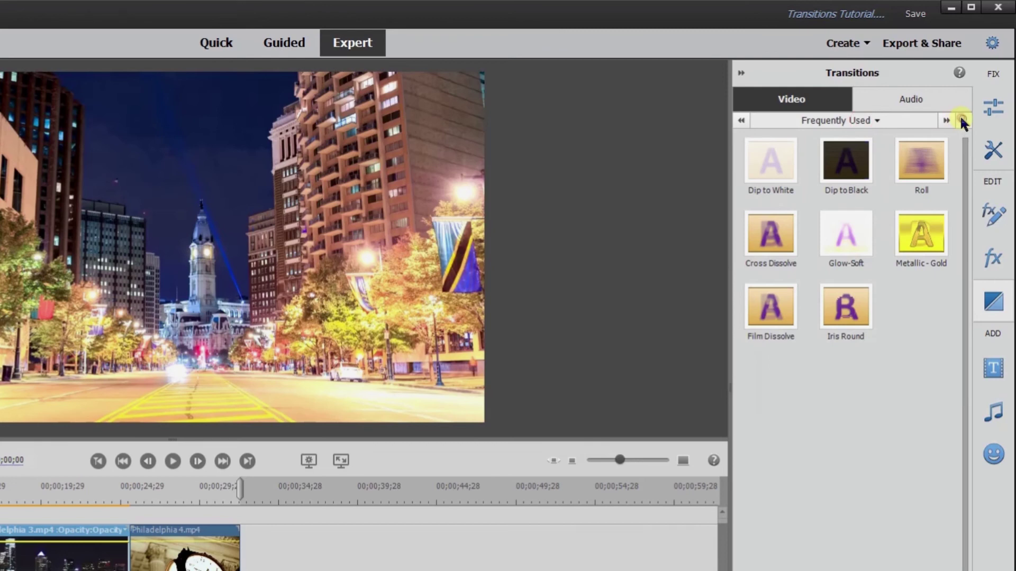
pyautogui.click(961, 117)
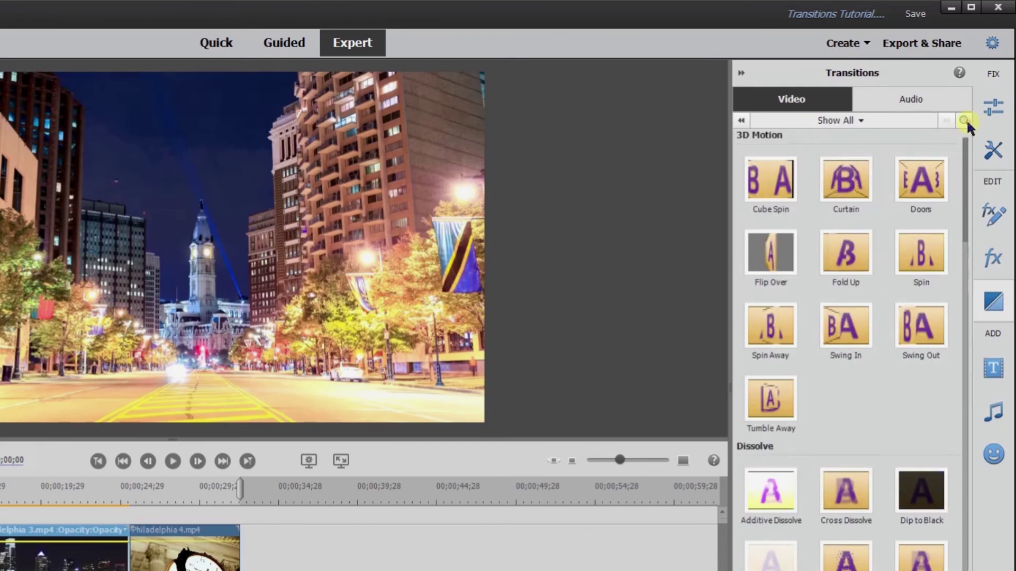
# Search the video transitions for "met" and apply Metallic - Ice between Philadelphia 1.mp4 and Philadelphia 2.mp4 with a 1-second duration
pyautogui.click(964, 120)
pyautogui.write('met')
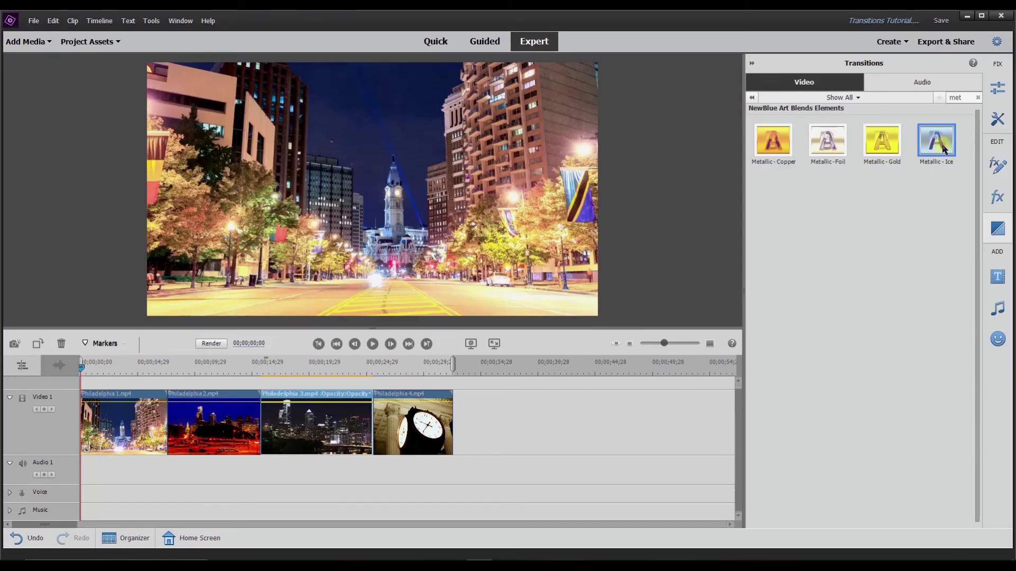
pyautogui.moveTo(942, 150); pyautogui.dragTo(754, 166)
pyautogui.moveTo(196, 365); pyautogui.dragTo(167, 413)
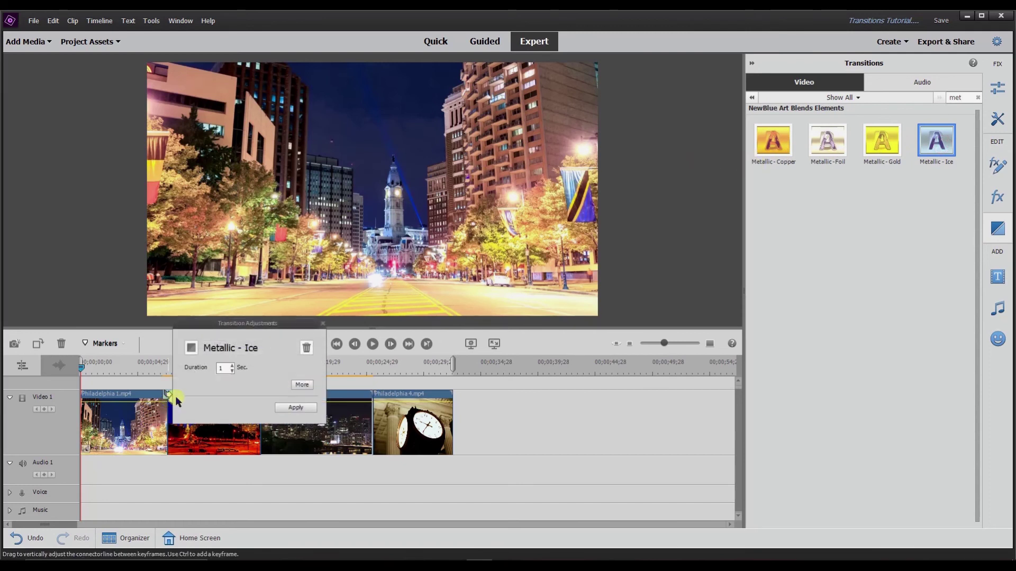
pyautogui.click(299, 407)
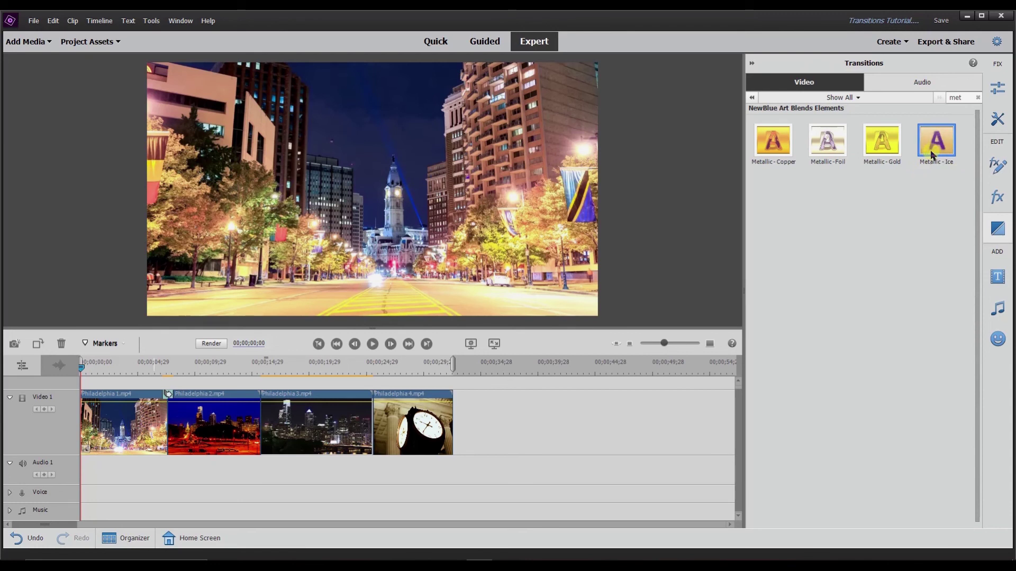
# Scrub through the Metallic - Ice transition and set its duration to 2 seconds
pyautogui.click(120, 398)
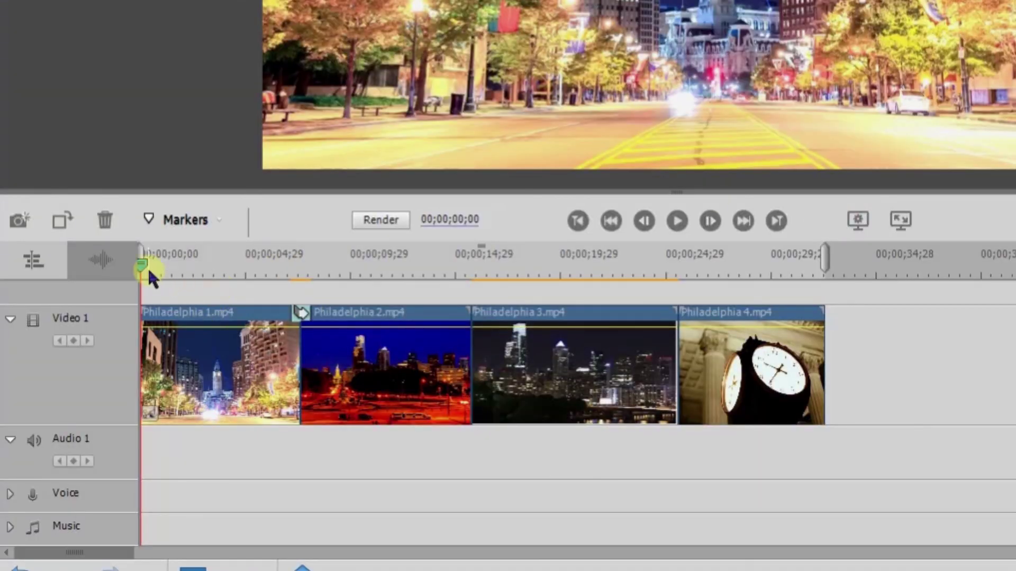
pyautogui.moveTo(147, 266); pyautogui.dragTo(274, 264)
pyautogui.click(403, 340)
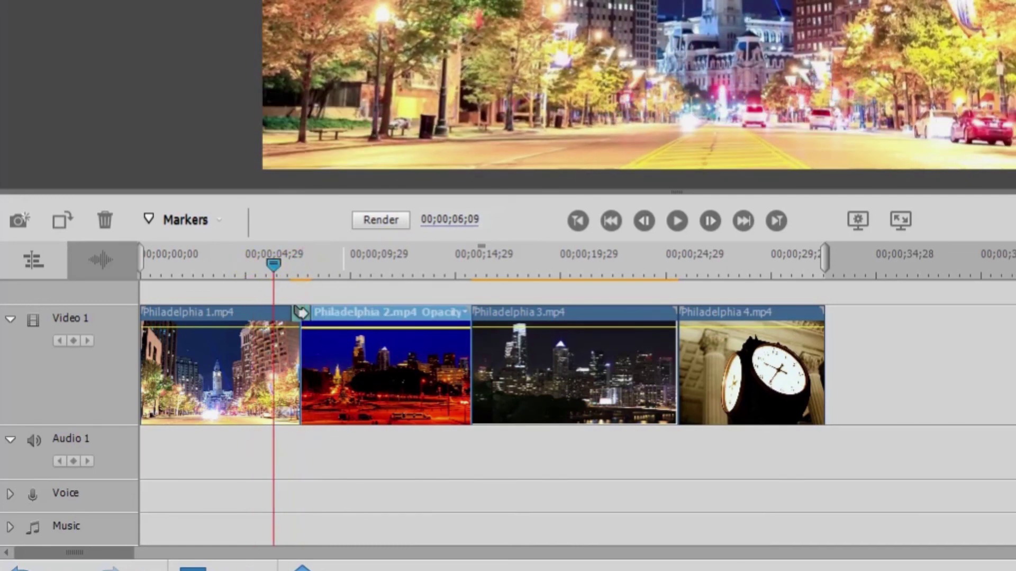
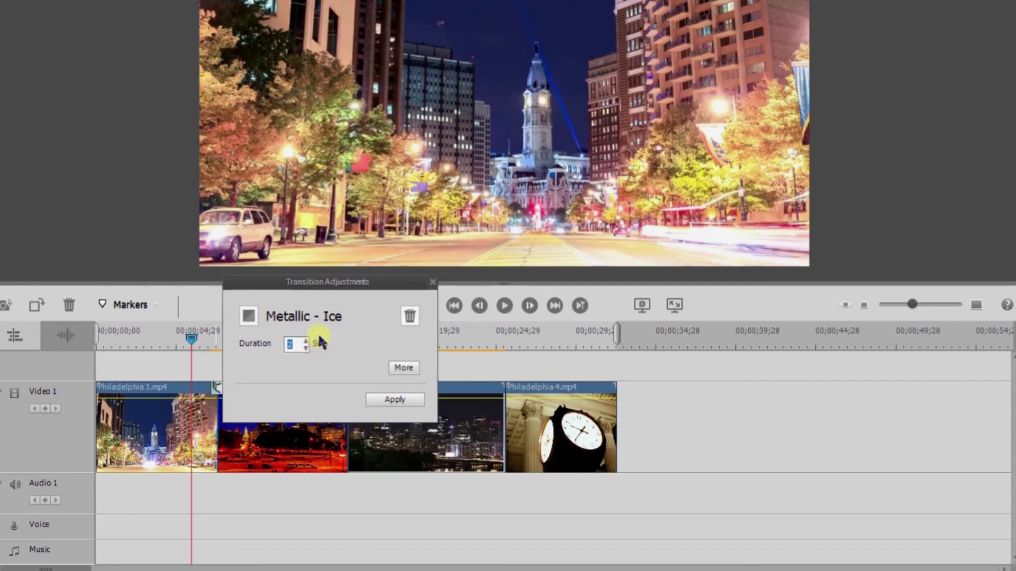
pyautogui.click(386, 401)
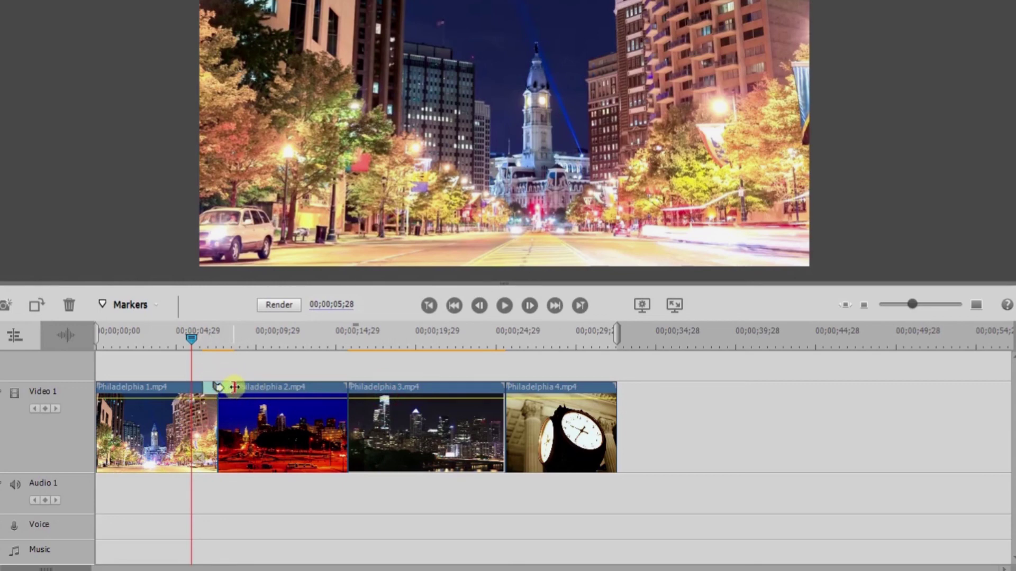
# Stretch both edges of the Metallic - Ice transition on the timeline to about 3 seconds and scrub through it
pyautogui.moveTo(236, 392); pyautogui.dragTo(245, 393)
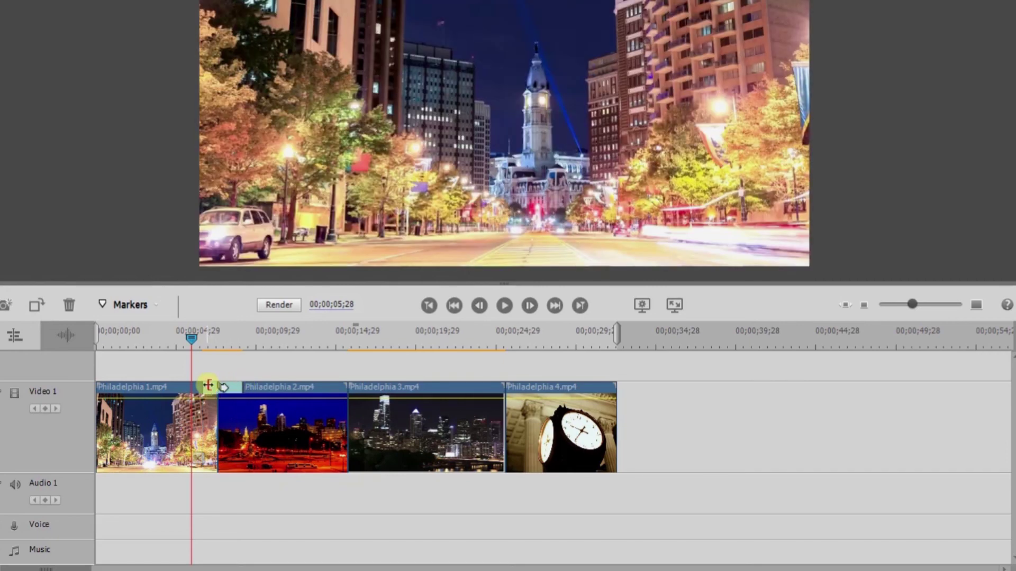
pyautogui.moveTo(201, 390); pyautogui.dragTo(198, 387)
pyautogui.moveTo(189, 341); pyautogui.dragTo(241, 344)
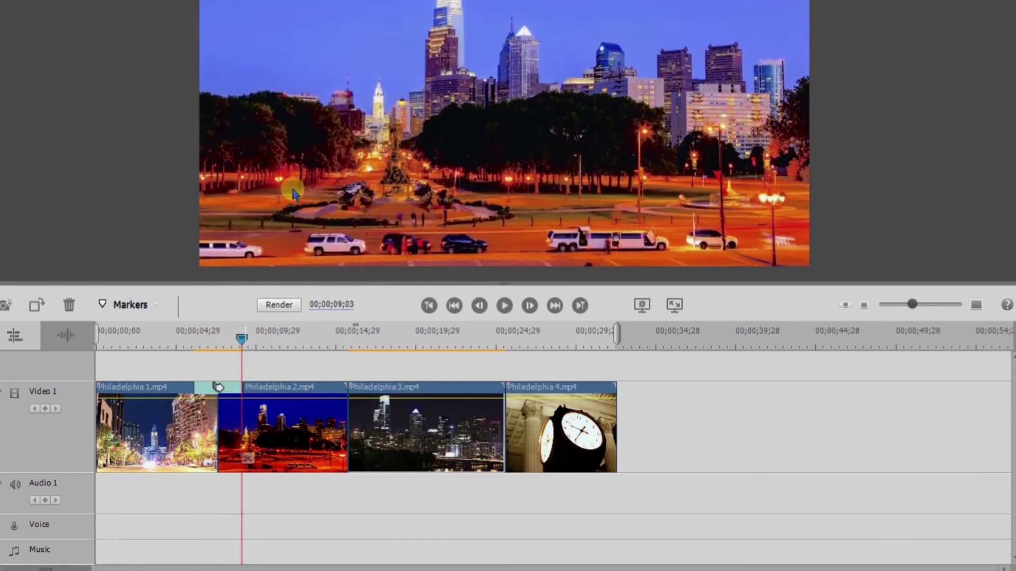
# Change the Metallic - Ice transition's alignment to Right clip and scrub the timeline to check it
pyautogui.doubleClick(233, 394)
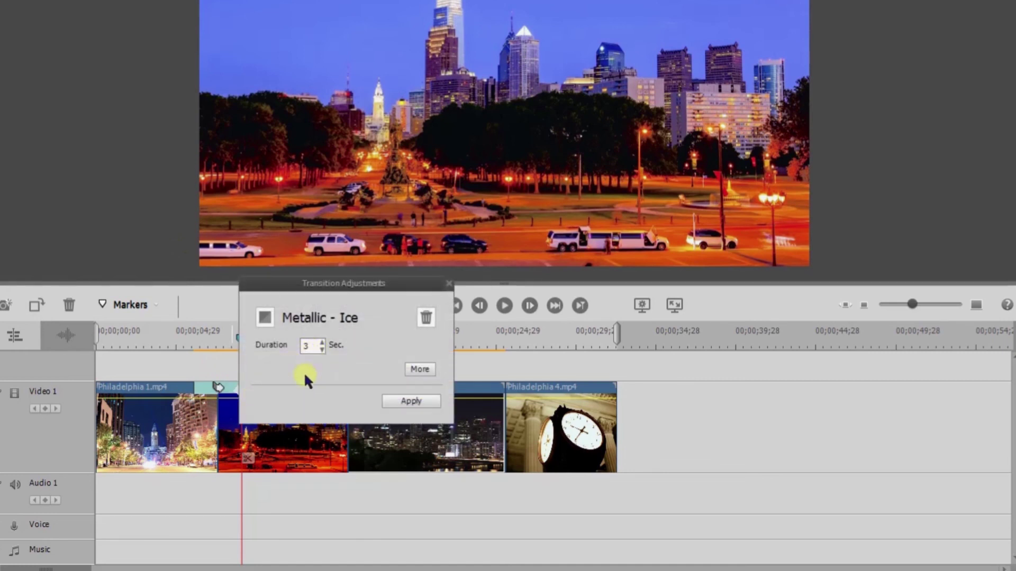
pyautogui.click(418, 369)
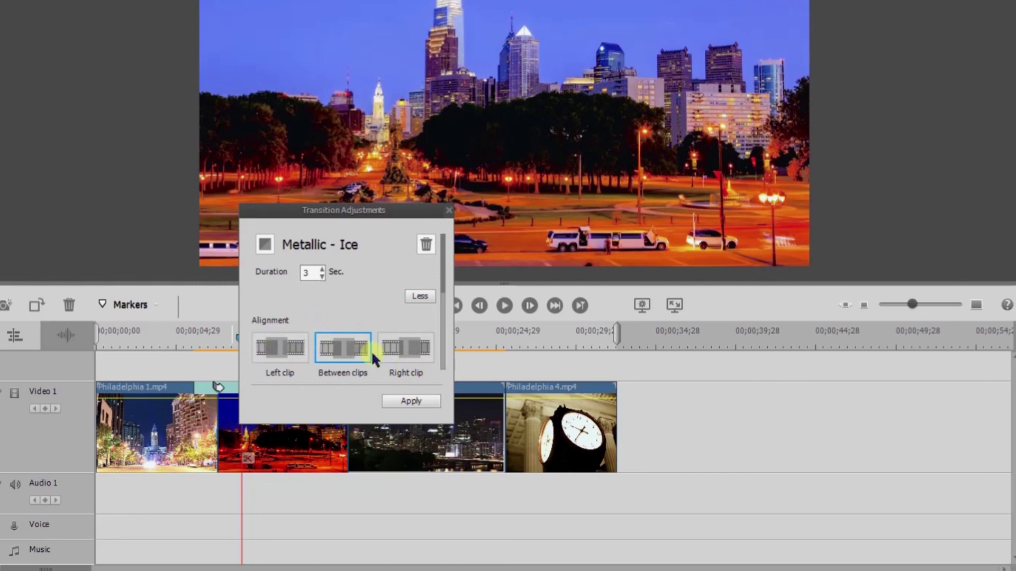
pyautogui.click(400, 363)
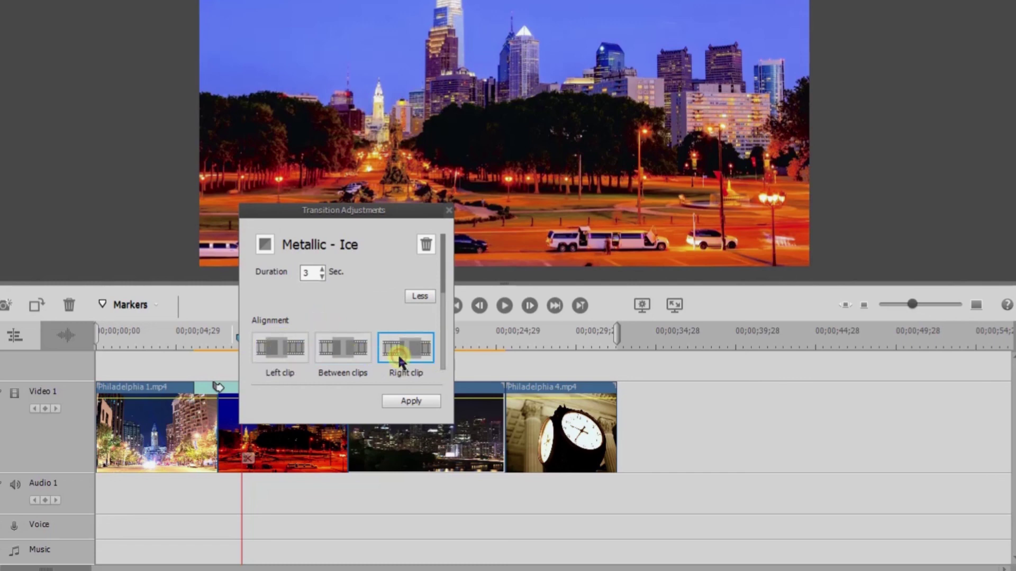
pyautogui.click(400, 401)
pyautogui.moveTo(242, 339); pyautogui.dragTo(272, 351)
pyautogui.click(195, 362)
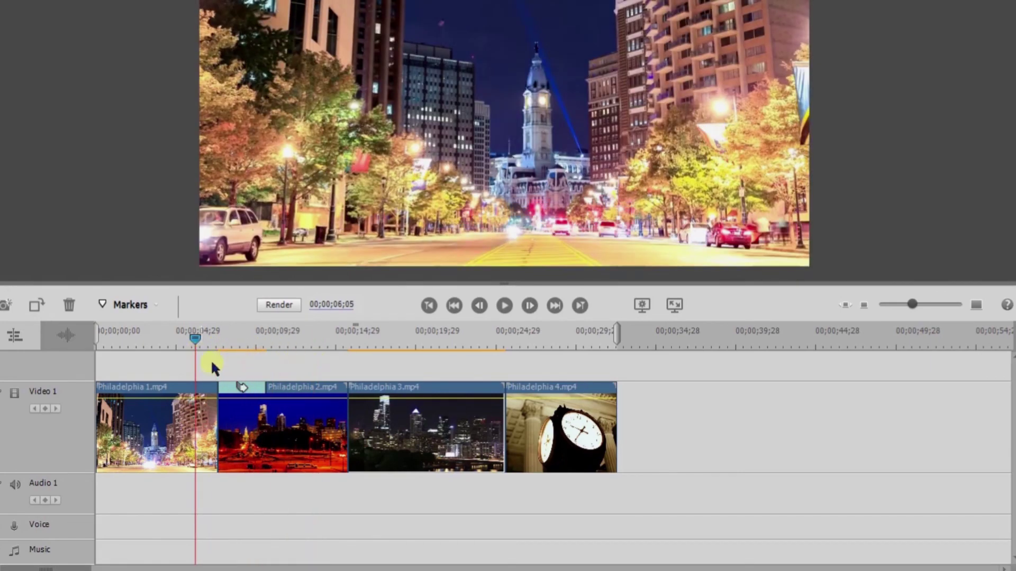
# Examine the additional adjustments of the Metallic - Ice transition, including its start/end points, and play its preview
pyautogui.doubleClick(245, 388)
pyautogui.click(436, 362)
pyautogui.click(355, 333)
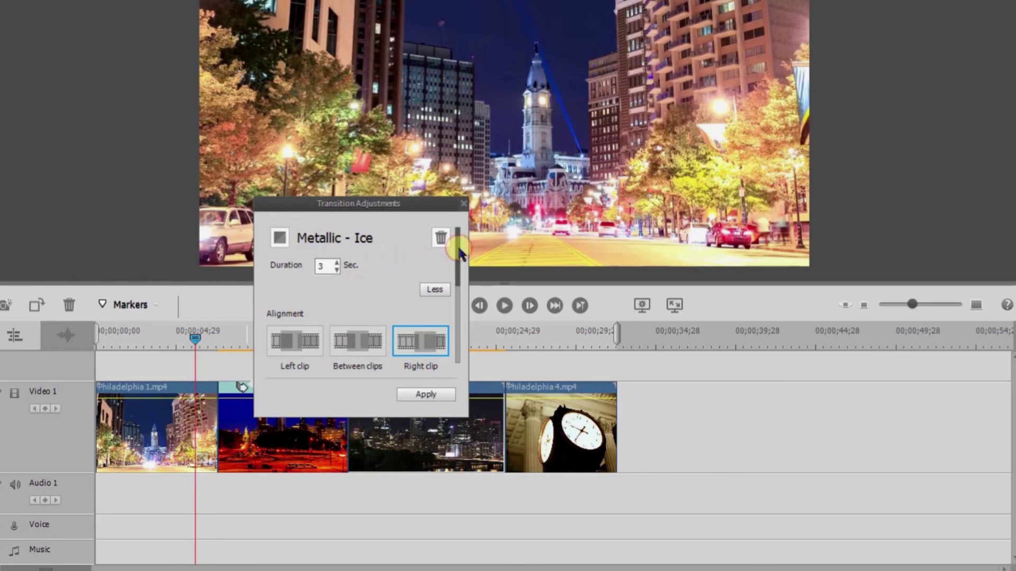
pyautogui.moveTo(459, 254); pyautogui.dragTo(460, 317)
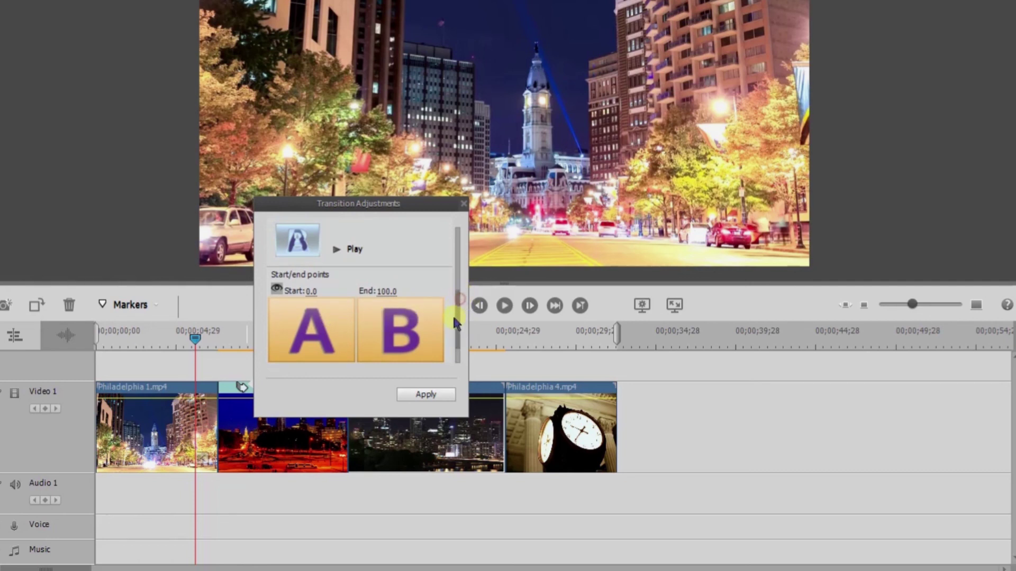
pyautogui.scroll(-2, 455, 324)
pyautogui.moveTo(283, 337)
pyautogui.mouseDown()
pyautogui.moveTo(312, 338)
pyautogui.moveTo(277, 344)
pyautogui.mouseUp()
pyautogui.moveTo(428, 342)
pyautogui.mouseDown()
pyautogui.moveTo(380, 345)
pyautogui.moveTo(434, 342)
pyautogui.mouseUp()
pyautogui.scroll(2, 390, 335)
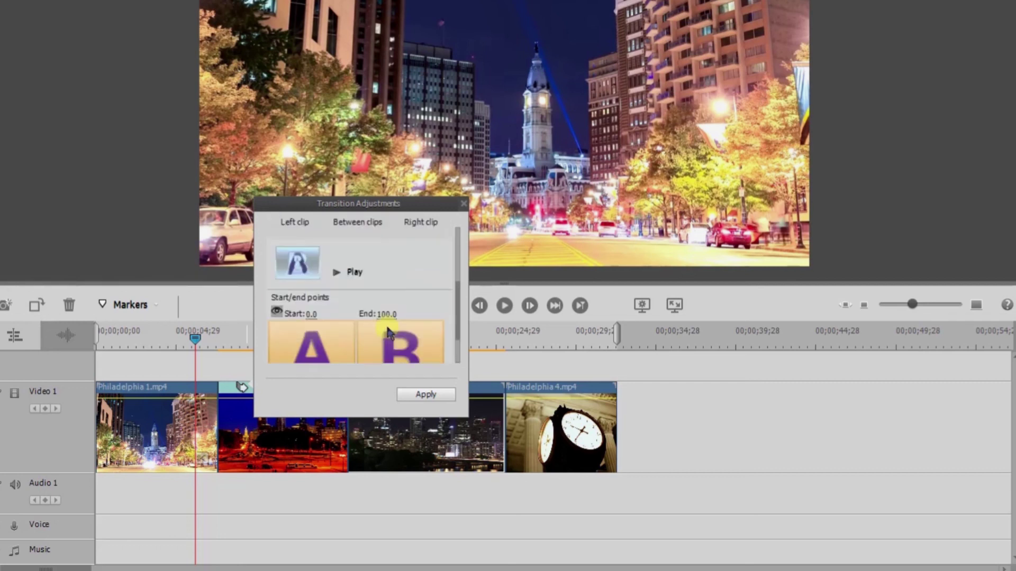
pyautogui.click(335, 271)
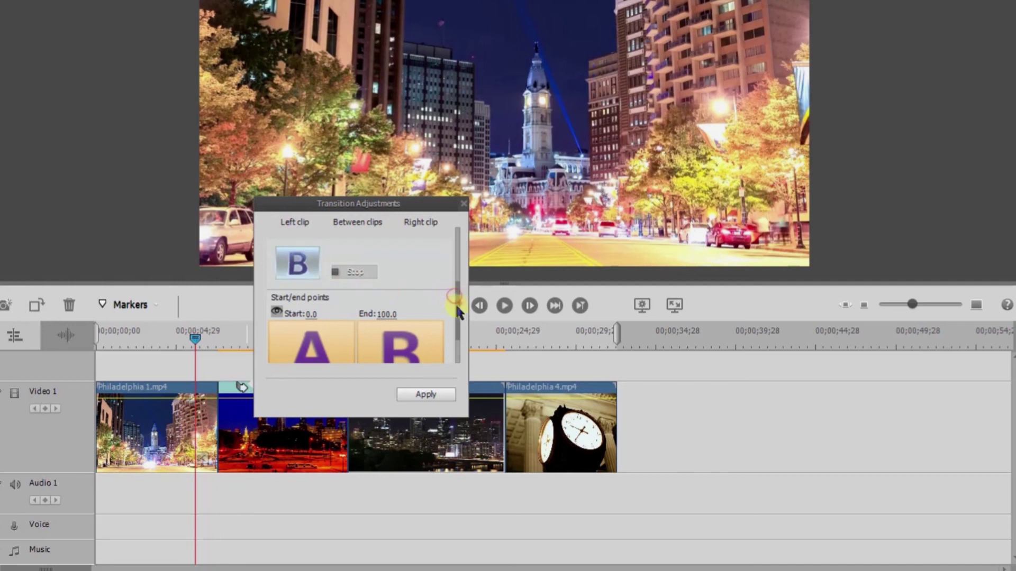
# Try a start point of 46.7 for the Metallic - Ice transition, preview it, and reset the start to 0.0
pyautogui.scroll(-2, 455, 323)
pyautogui.moveTo(280, 336); pyautogui.dragTo(310, 338)
pyautogui.scroll(2, 460, 325)
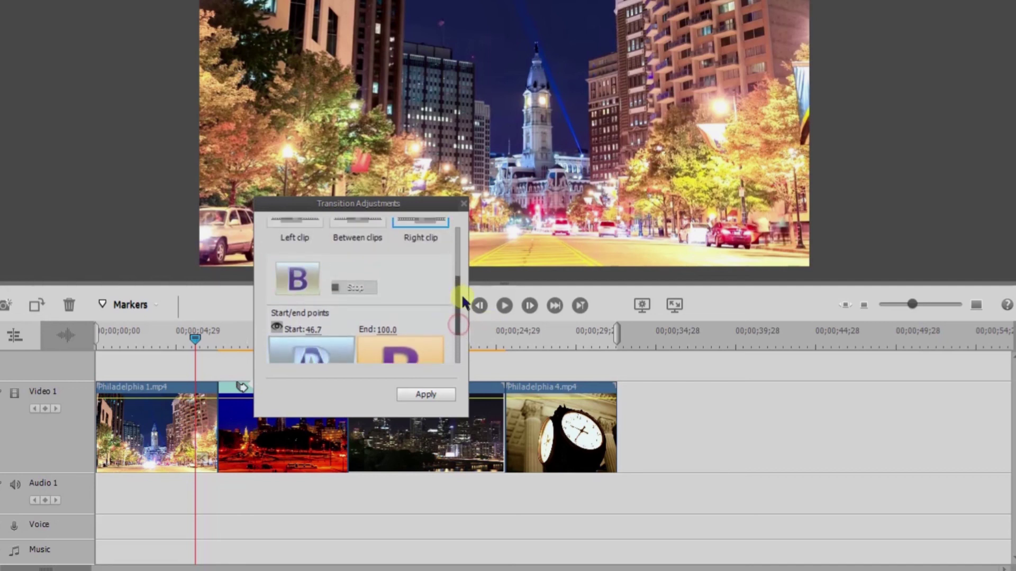
pyautogui.click(339, 289)
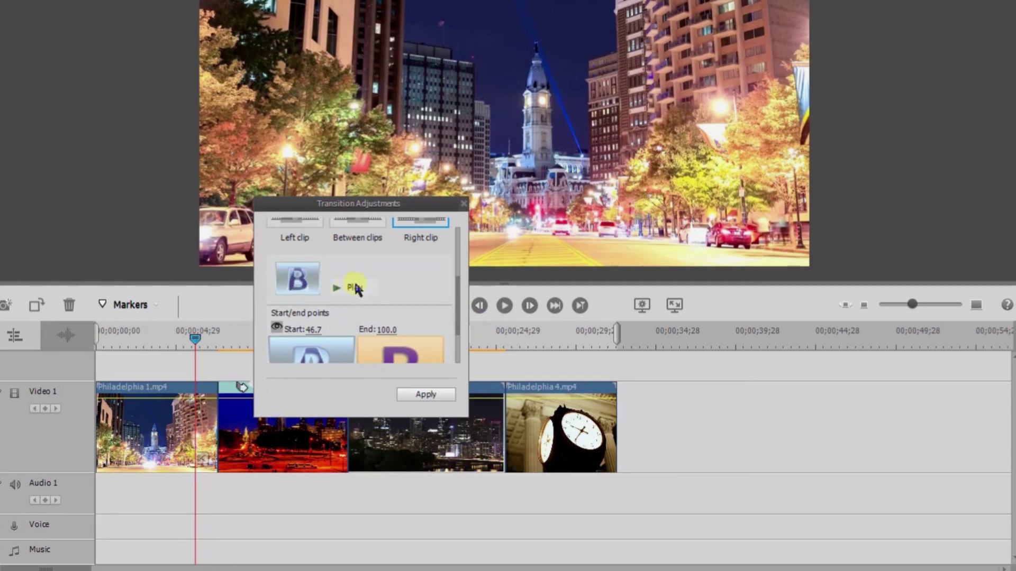
pyautogui.moveTo(458, 308); pyautogui.dragTo(457, 334)
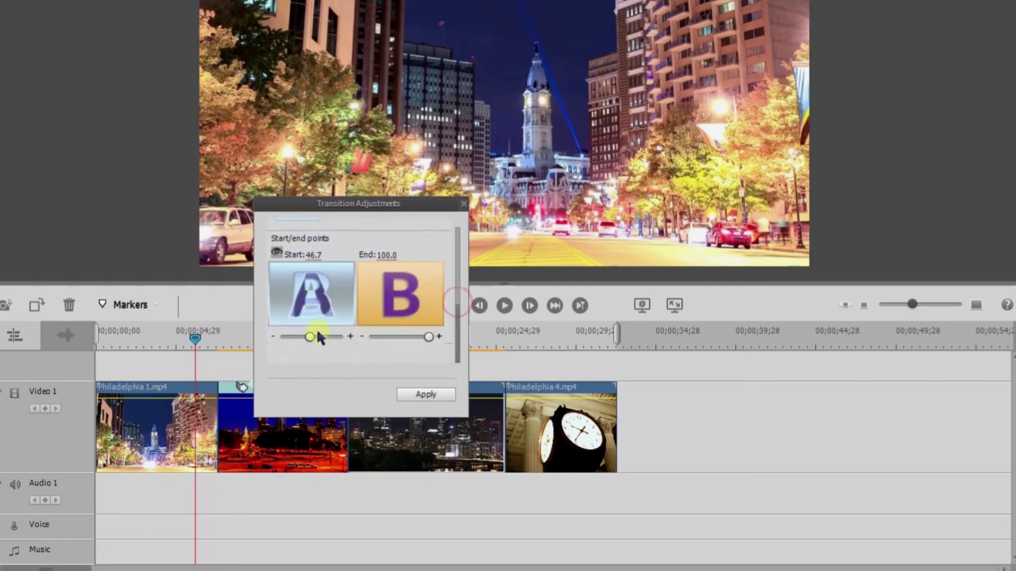
pyautogui.moveTo(309, 337); pyautogui.dragTo(283, 337)
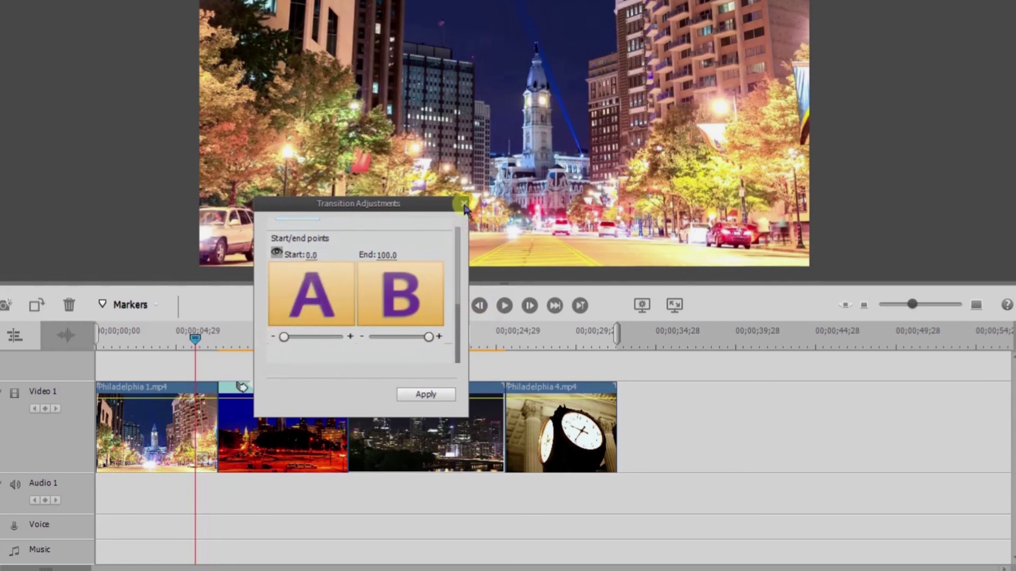
# Set the Metallic - Ice transition to a 2-second duration with Between clips alignment and apply it
pyautogui.moveTo(459, 313); pyautogui.dragTo(451, 233)
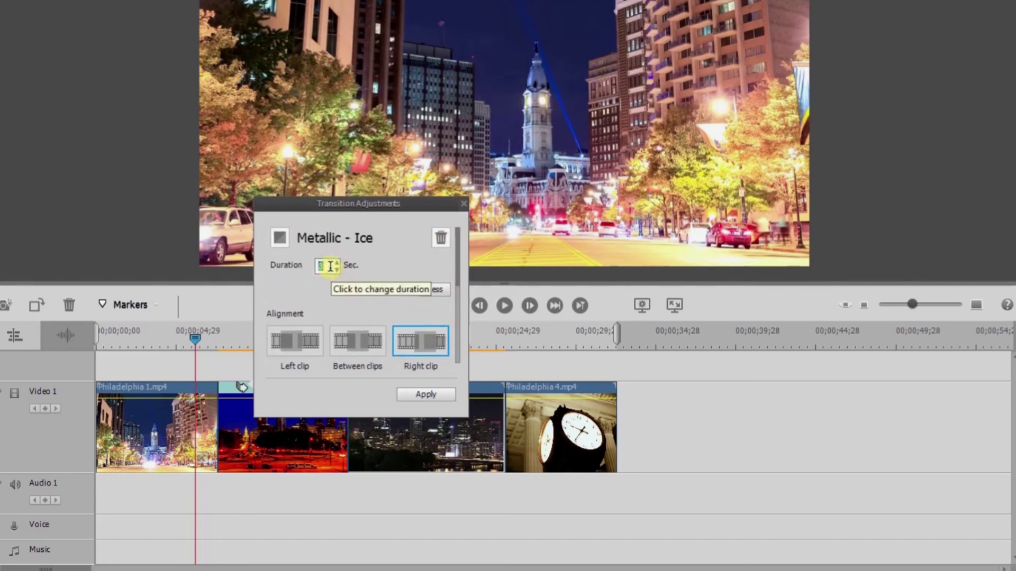
pyautogui.click(351, 350)
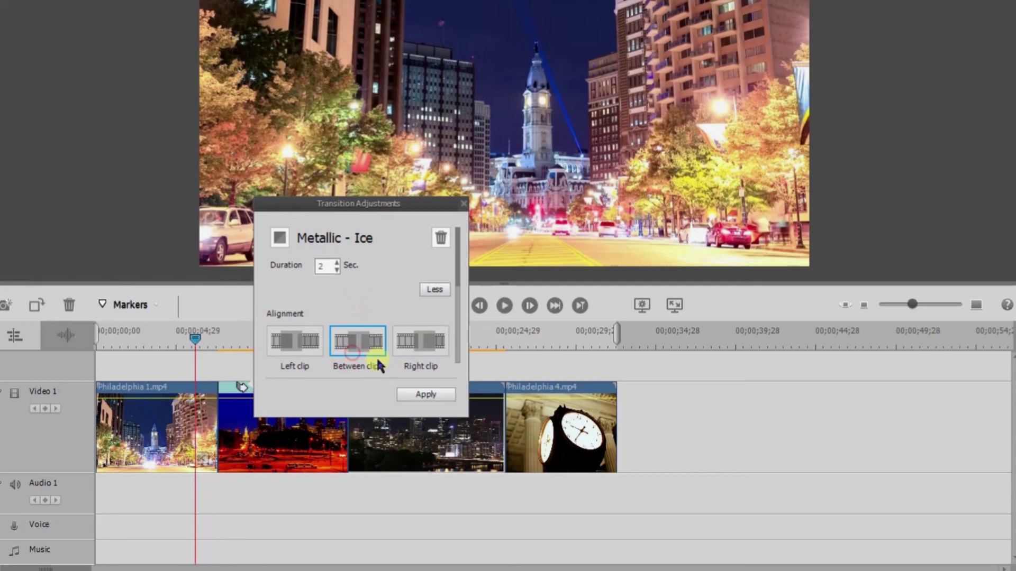
pyautogui.click(418, 395)
pyautogui.click(222, 389)
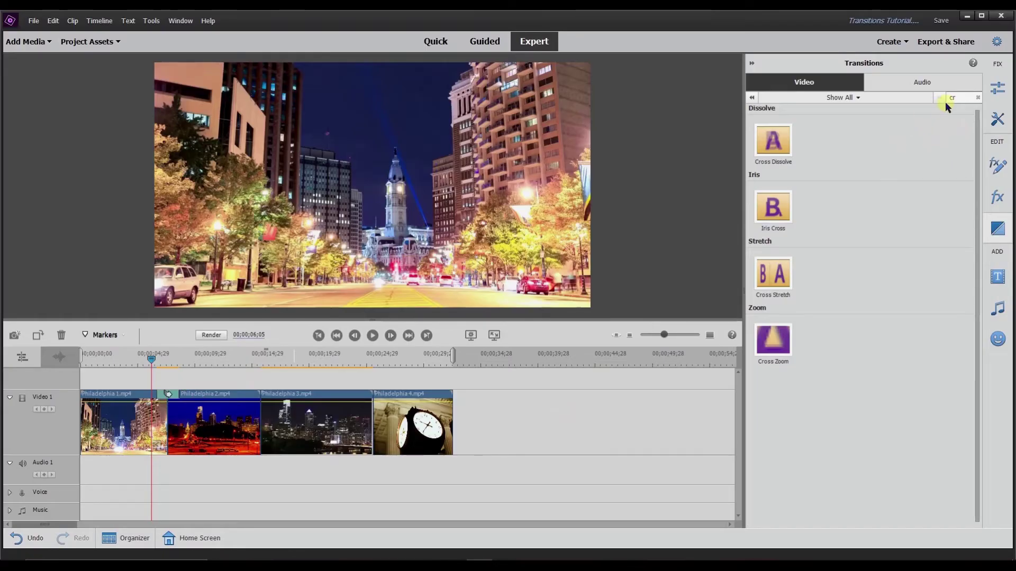
# Search the transitions for "cro" and place Cross Dissolve between Philadelphia 2.mp4 and Philadelphia 3.mp4
pyautogui.press('BackSpace')
pyautogui.press('BackSpace')
pyautogui.write('cl')
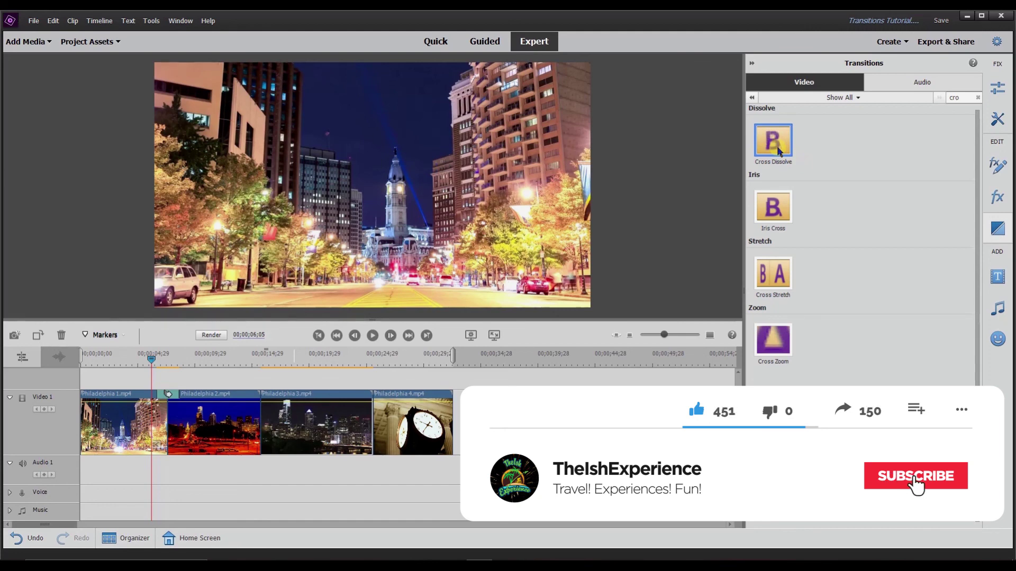
pyautogui.moveTo(779, 152); pyautogui.dragTo(263, 394)
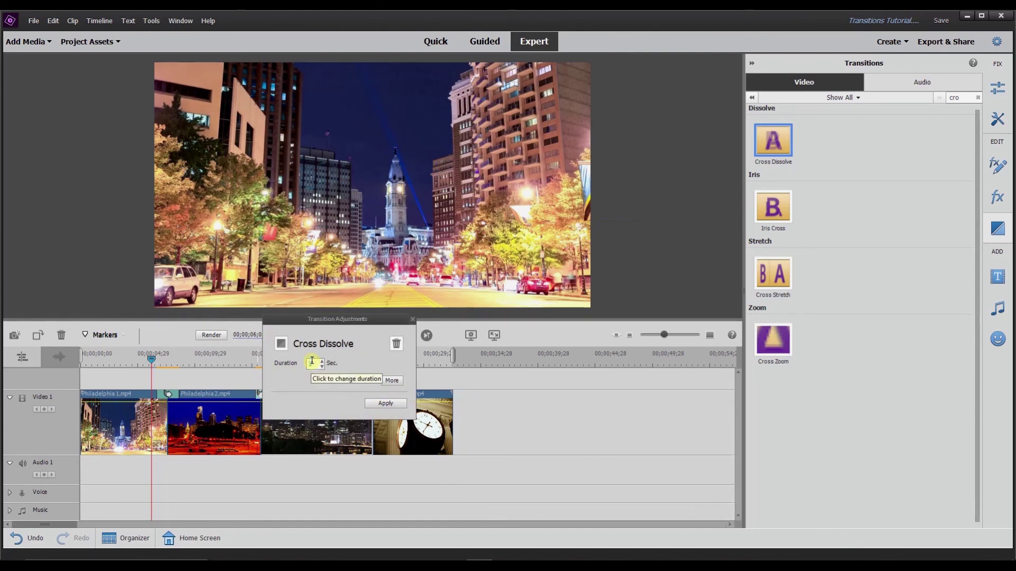
# Review the Cross Dissolve's additional settings, apply it for 2 seconds between the clips, and scrub through the result
pyautogui.click(397, 382)
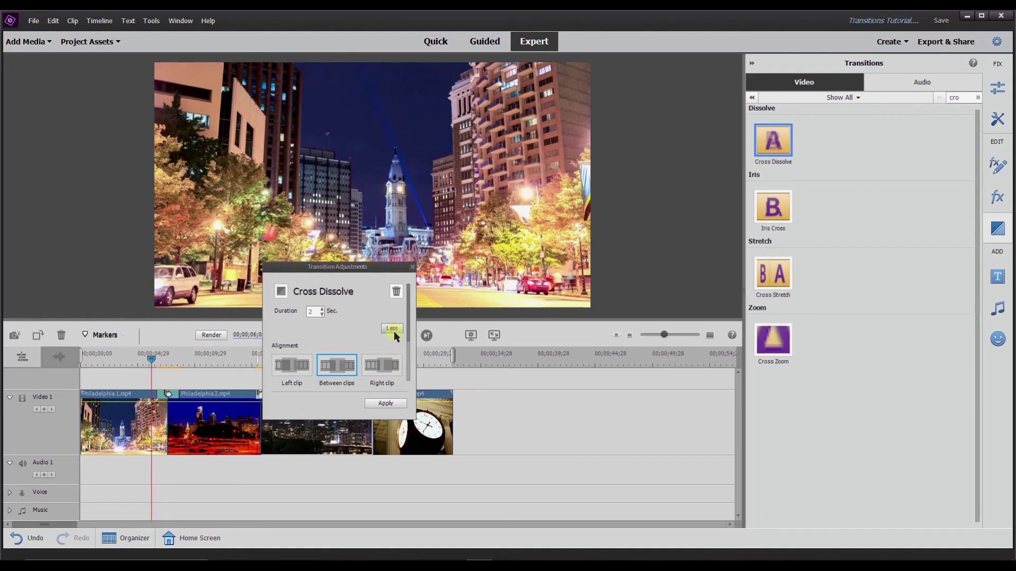
pyautogui.moveTo(409, 340); pyautogui.dragTo(412, 378)
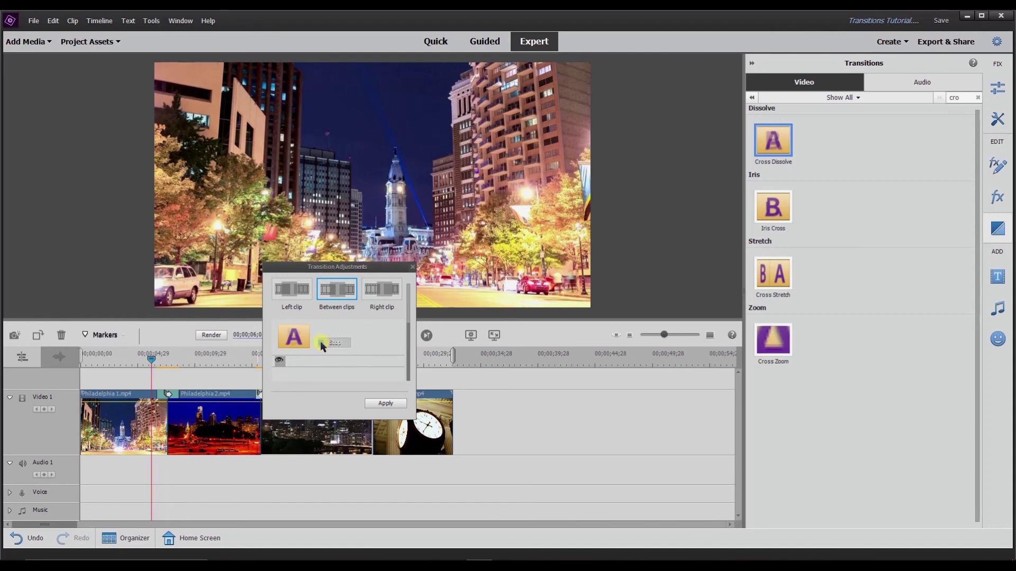
pyautogui.click(398, 403)
pyautogui.moveTo(152, 357); pyautogui.dragTo(354, 373)
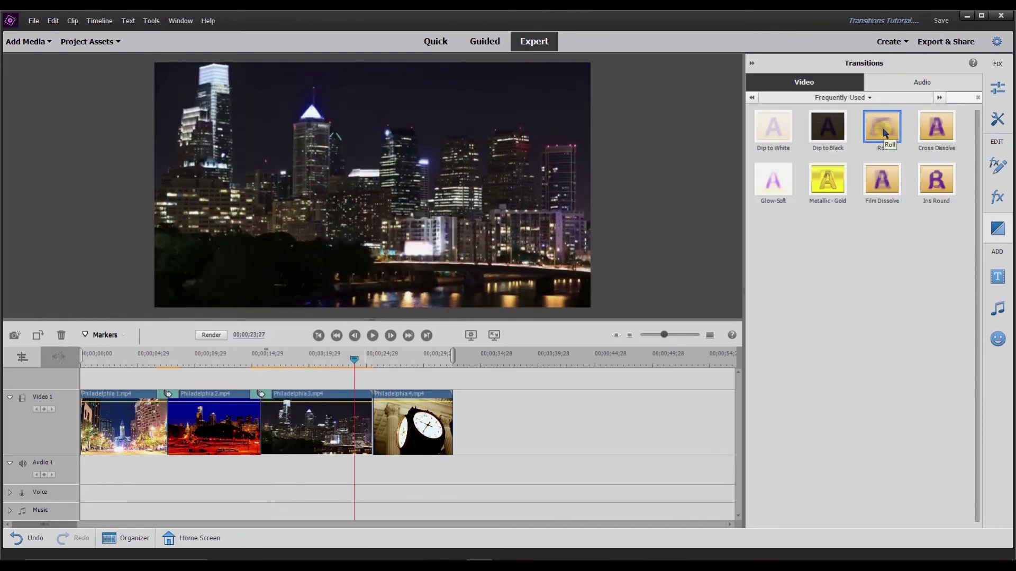
# Place the Roll transition between Philadelphia 3.mp4 and Philadelphia 4.mp4 with a 2-second duration and show its additional settings
pyautogui.moveTo(828, 141); pyautogui.dragTo(442, 309)
pyautogui.moveTo(405, 358); pyautogui.dragTo(370, 402)
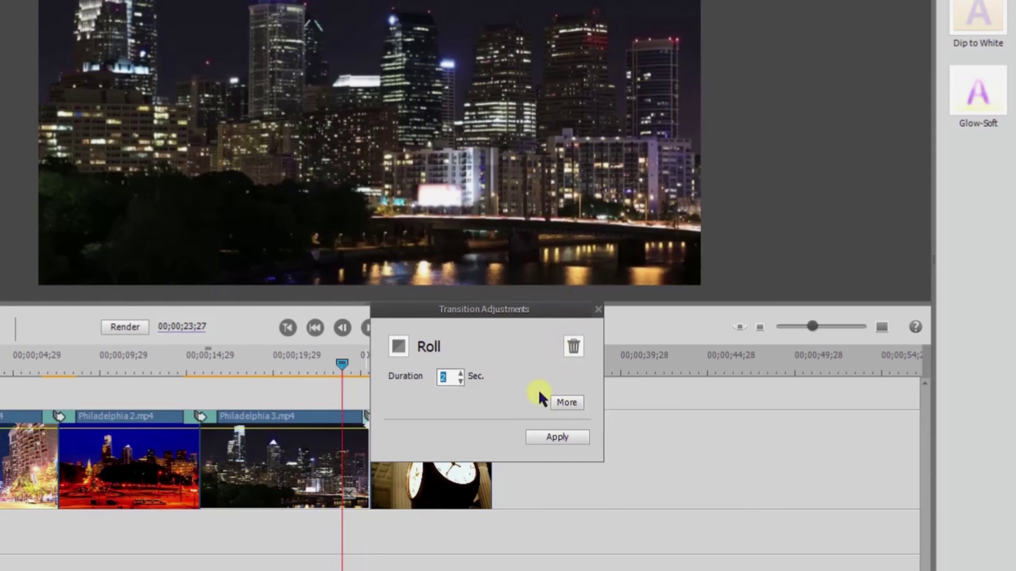
pyautogui.click(561, 403)
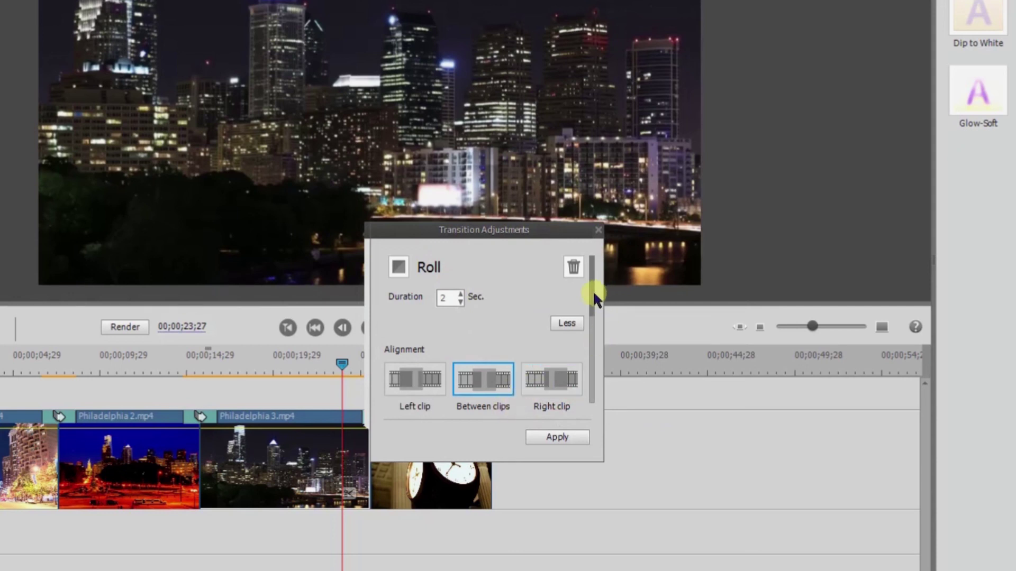
pyautogui.moveTo(593, 290); pyautogui.dragTo(569, 354)
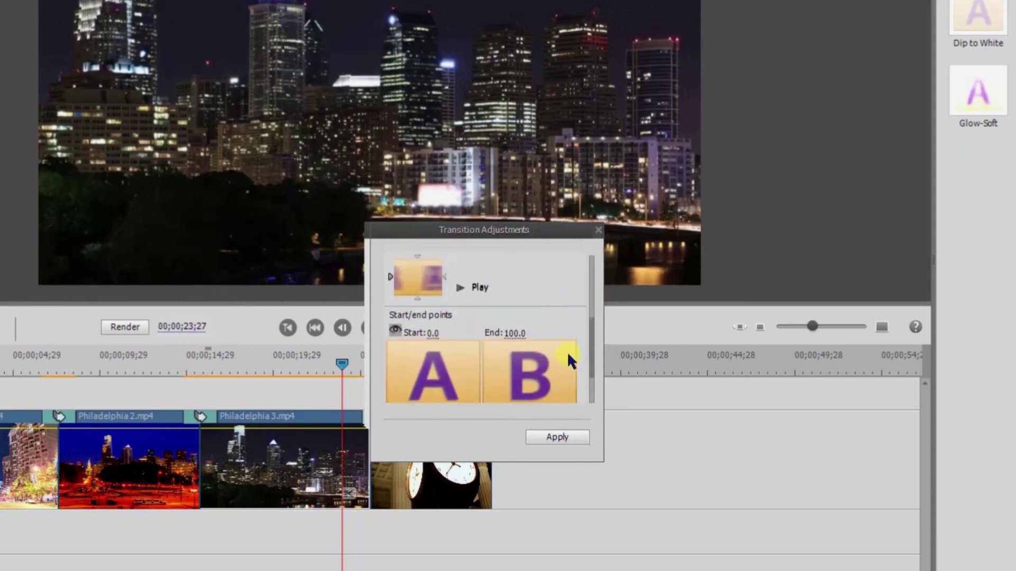
# Preview the Roll transition's direction settings and try the Reverse option
pyautogui.click(391, 277)
pyautogui.click(460, 287)
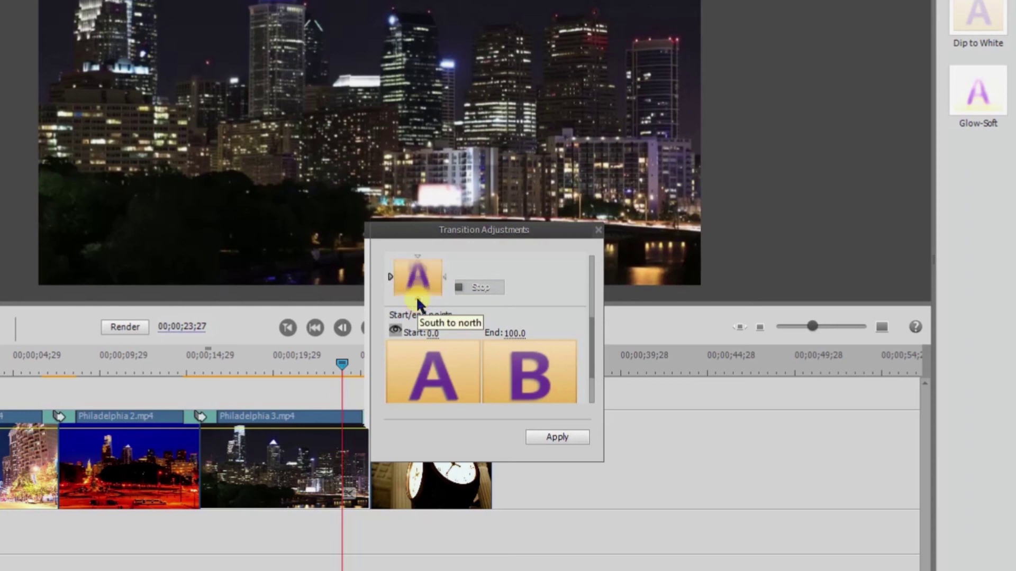
pyautogui.scroll(-3, 485, 285)
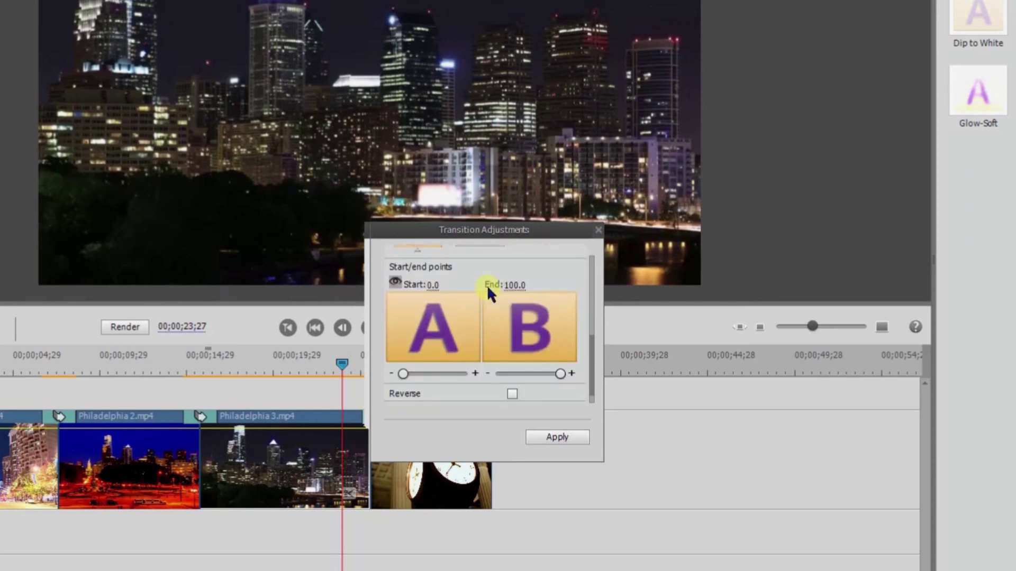
pyautogui.scroll(3, 465, 335)
pyautogui.scroll(-4, 452, 328)
pyautogui.scroll(3, 461, 333)
pyautogui.scroll(-3, 461, 332)
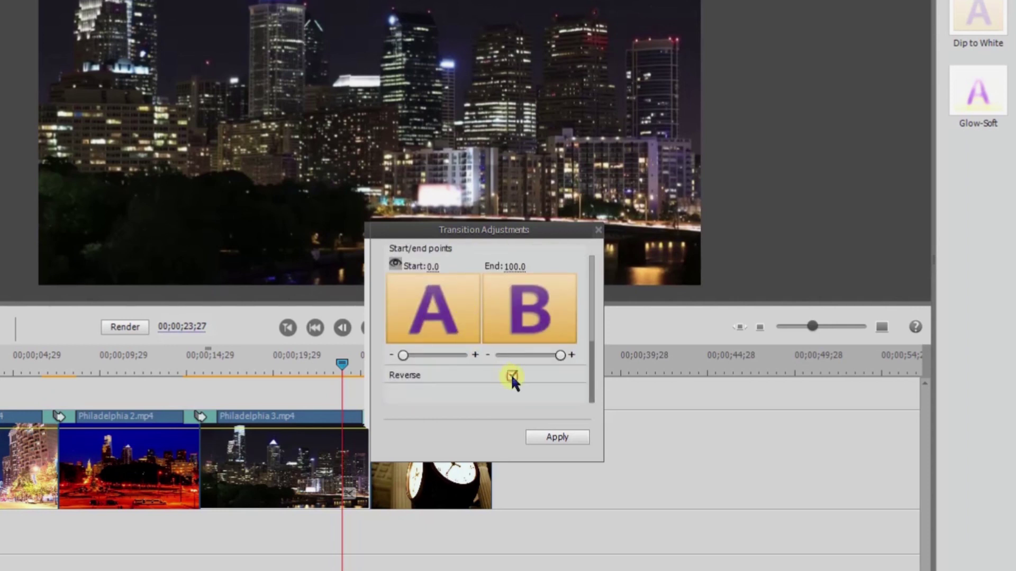
pyautogui.scroll(3, 492, 360)
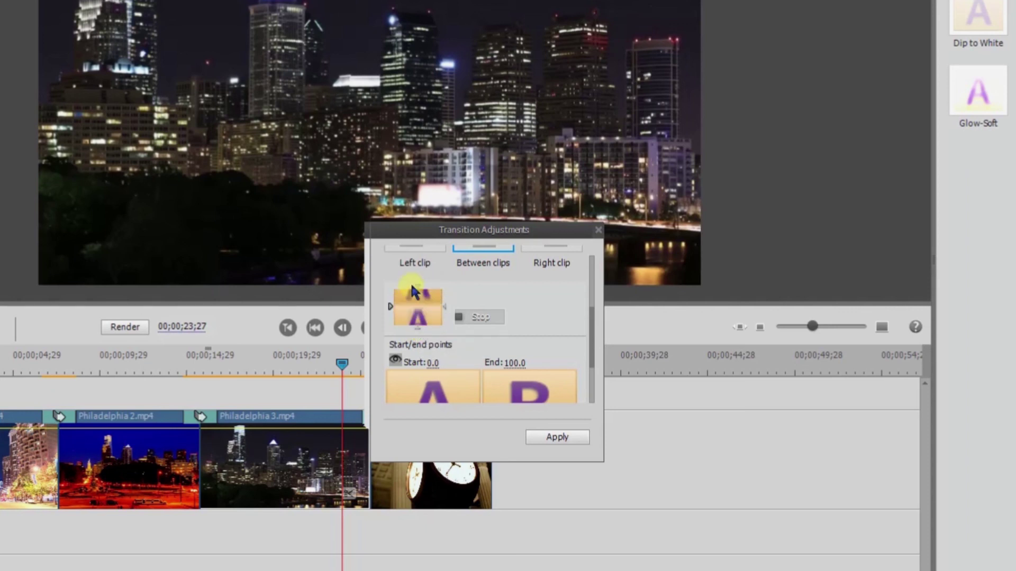
# Turn off Reverse, set the Roll transition's direction to West to east, and apply the adjustments
pyautogui.scroll(-3, 477, 304)
pyautogui.click(512, 375)
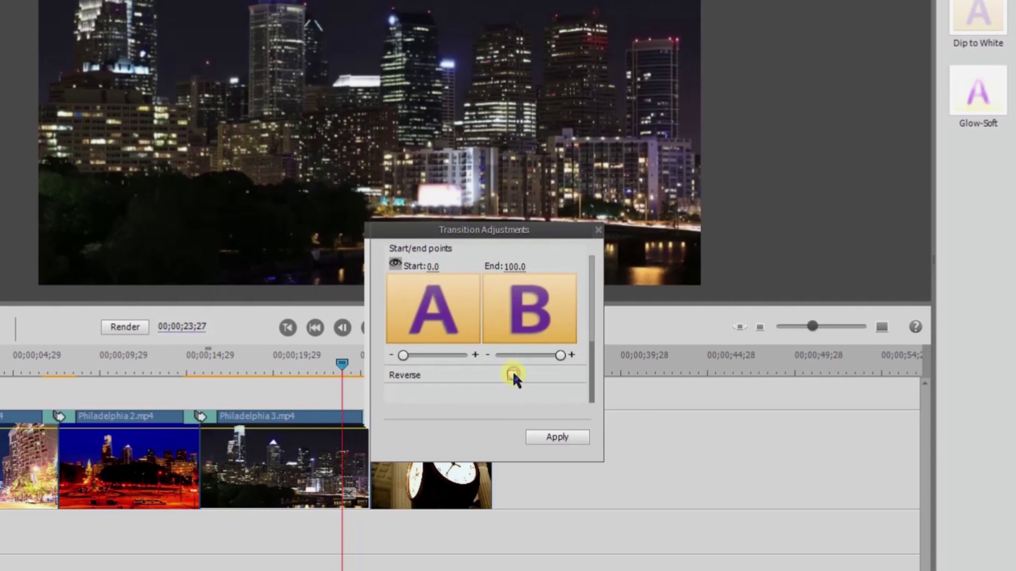
pyautogui.scroll(3, 492, 363)
pyautogui.scroll(-1, 444, 338)
pyautogui.click(391, 291)
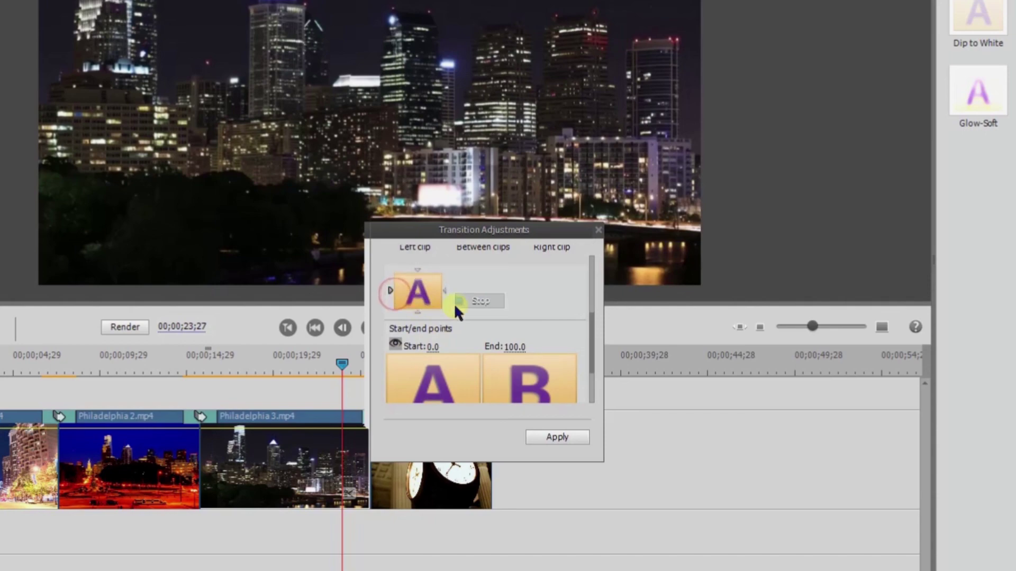
pyautogui.click(460, 300)
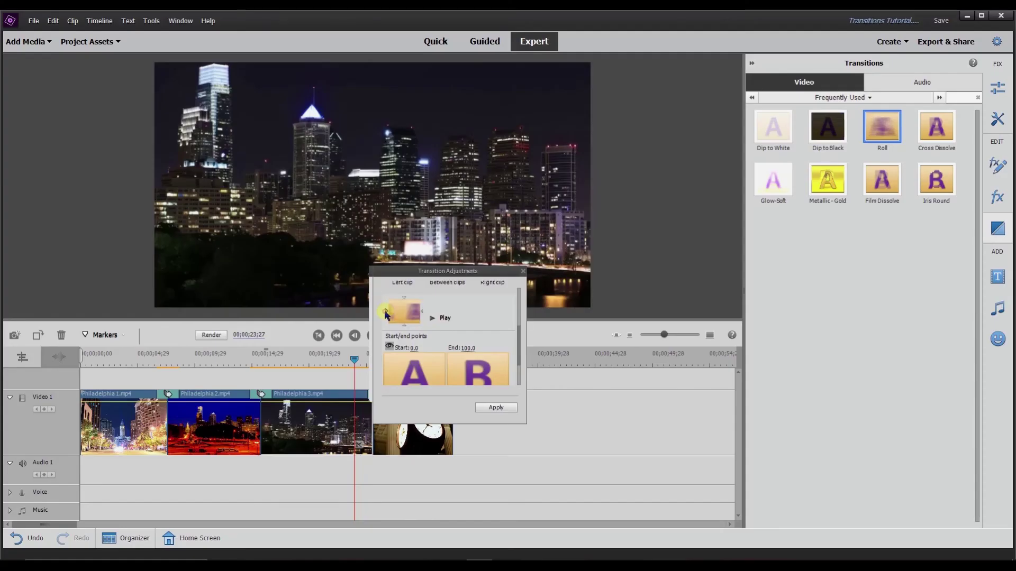
pyautogui.click(386, 313)
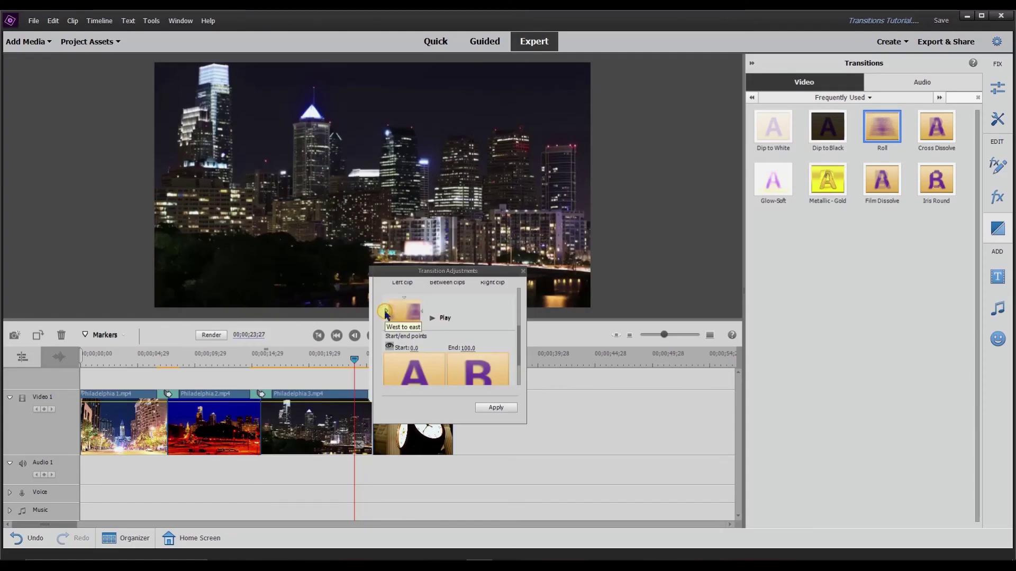
pyautogui.click(495, 408)
# Play back the Roll transition between Philadelphia 3.mp4 and Philadelphia 4.mp4
pyautogui.moveTo(355, 360); pyautogui.dragTo(359, 361)
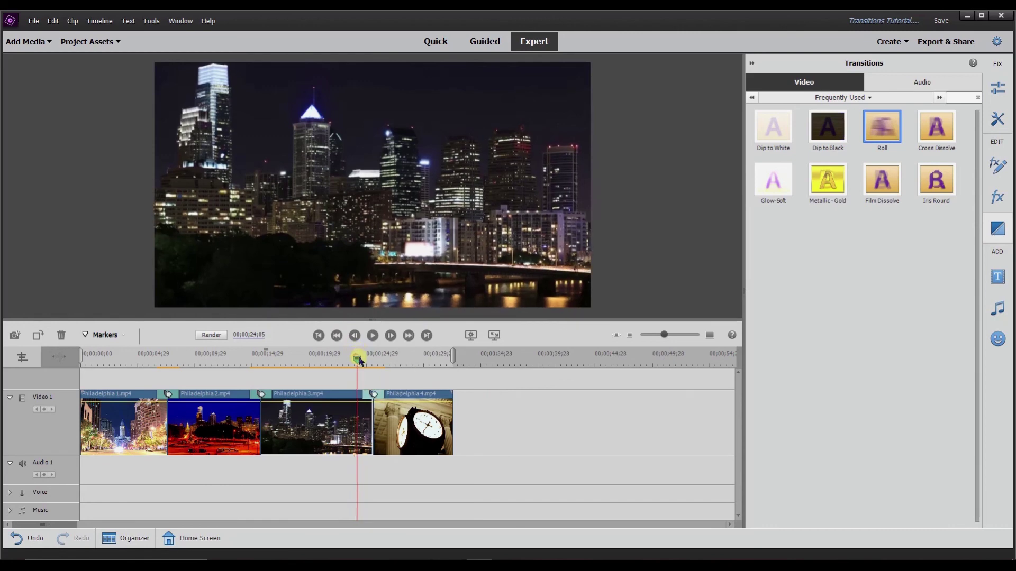
pyautogui.click(373, 339)
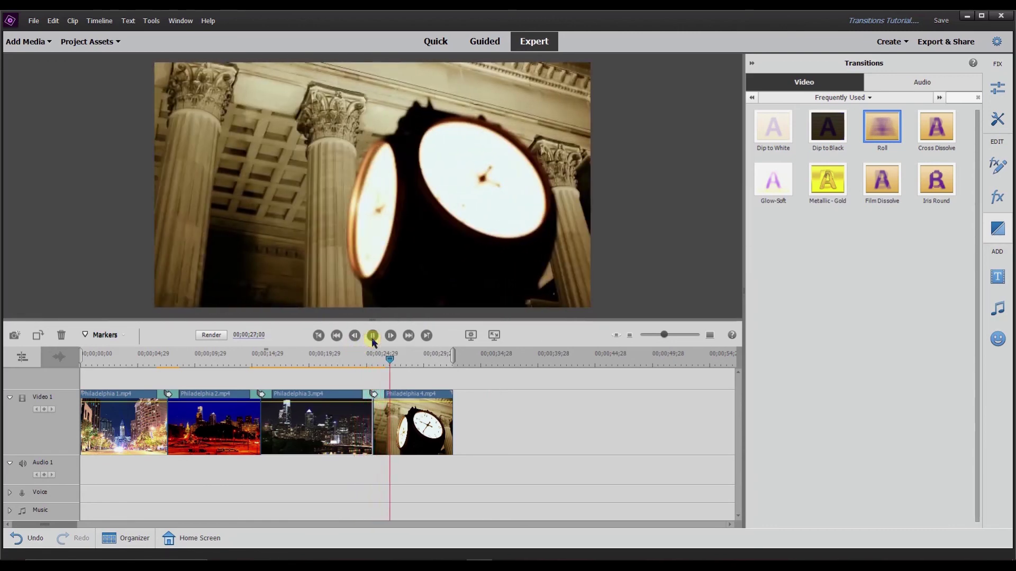
pyautogui.click(373, 336)
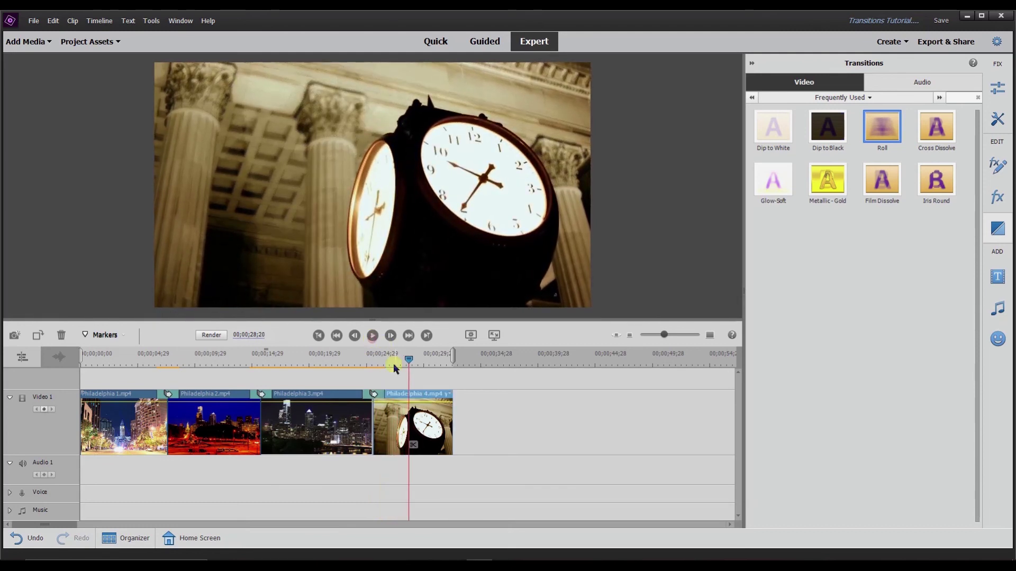
# Change the Roll transition to a vertical roll from the top edge, apply it, and play it back
pyautogui.click(376, 394)
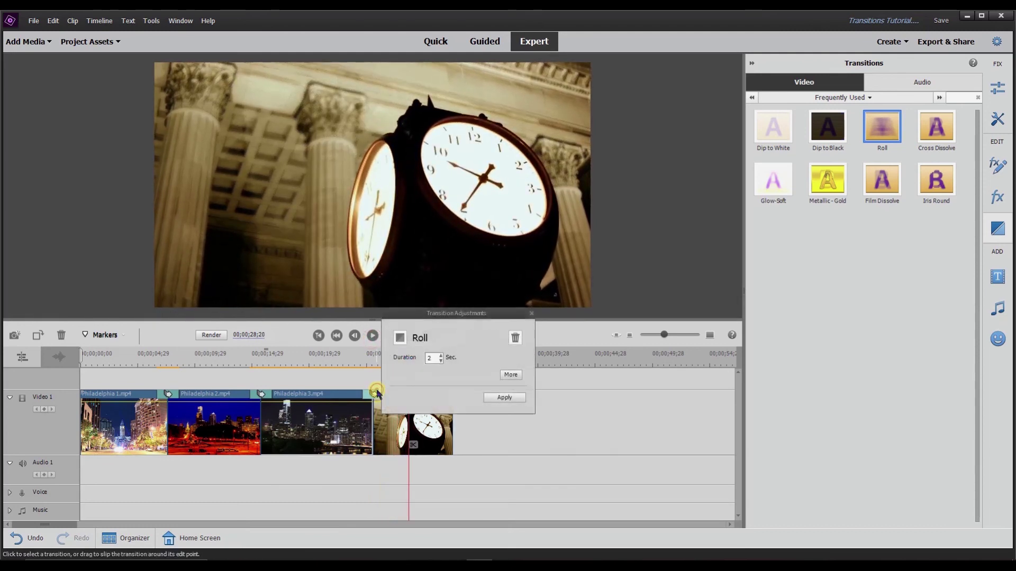
pyautogui.click(507, 374)
pyautogui.scroll(-3, 527, 347)
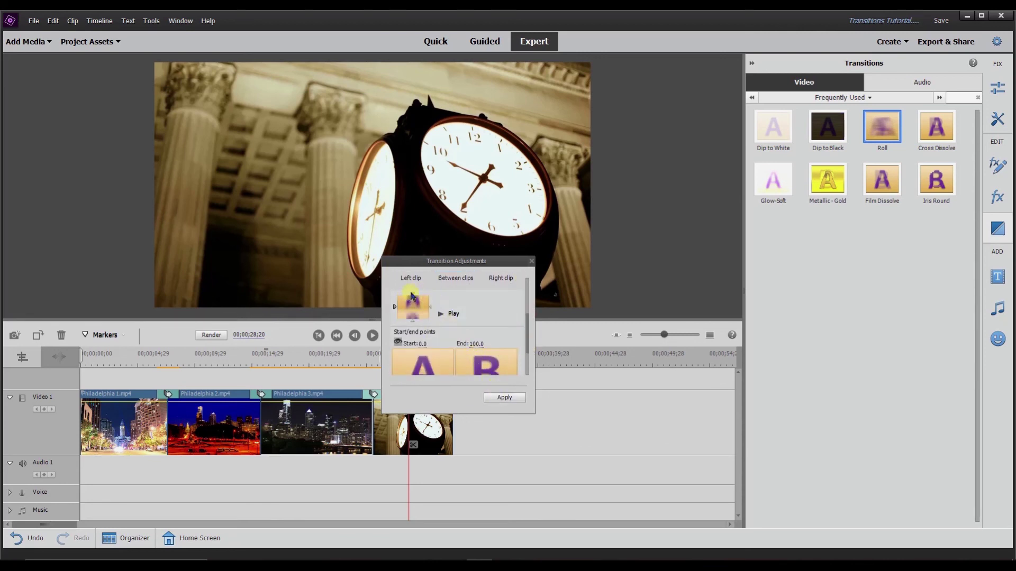
pyautogui.click(504, 397)
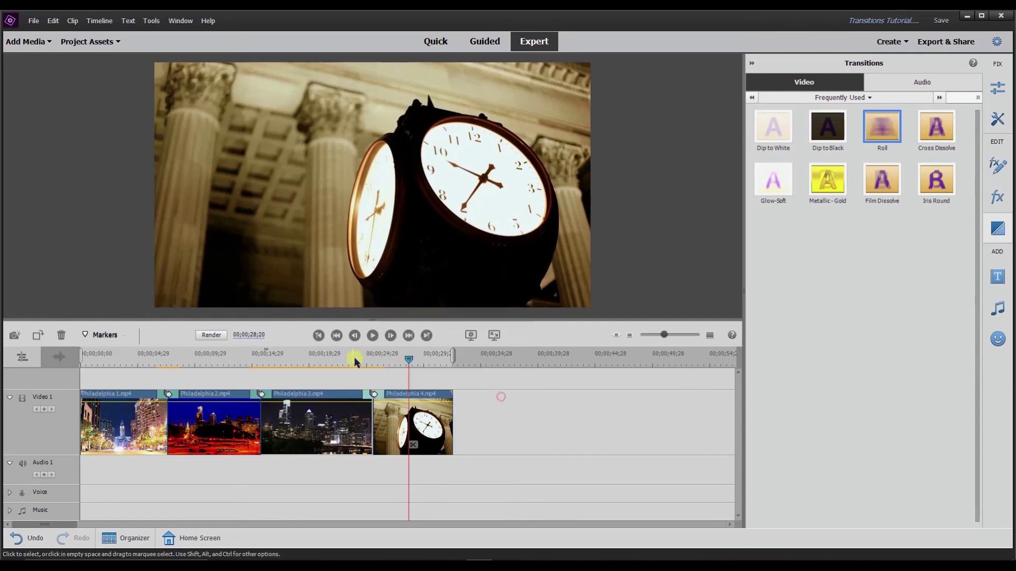
pyautogui.moveTo(409, 359); pyautogui.dragTo(363, 360)
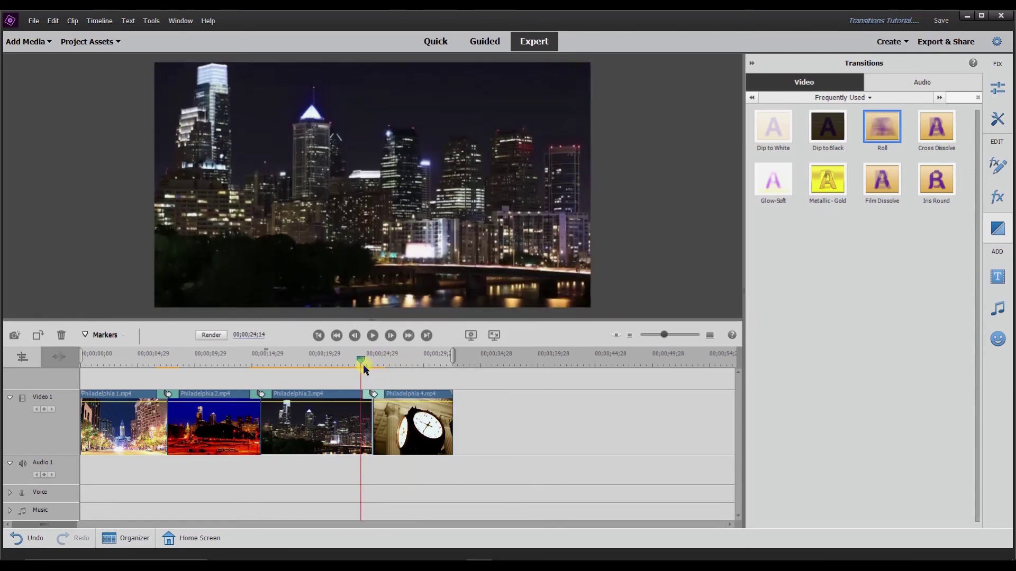
pyautogui.click(372, 335)
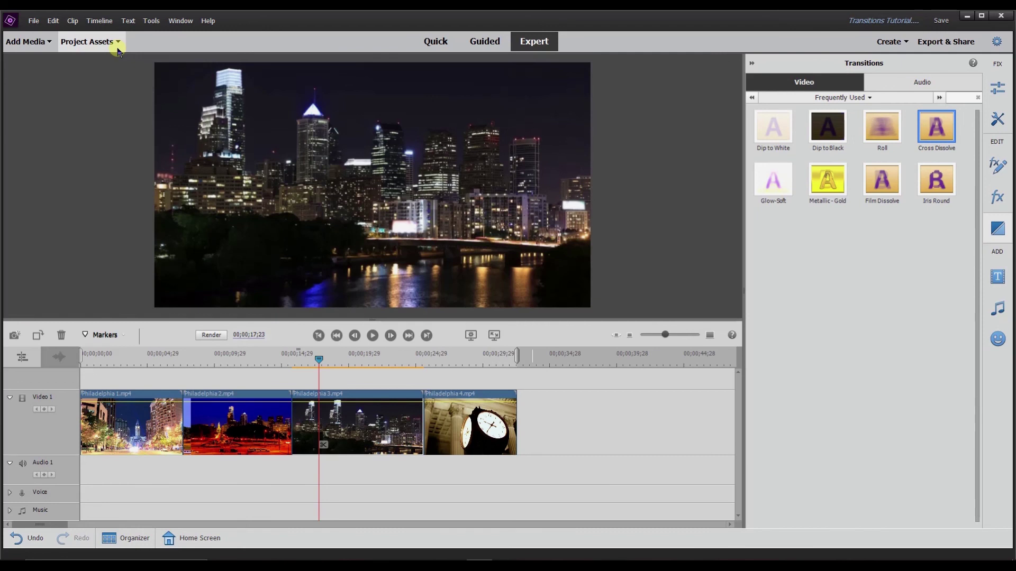
# Select all four Philadelphia clips and apply the default transition between them, accepting repeated frames
pyautogui.moveTo(566, 406); pyautogui.dragTo(168, 384)
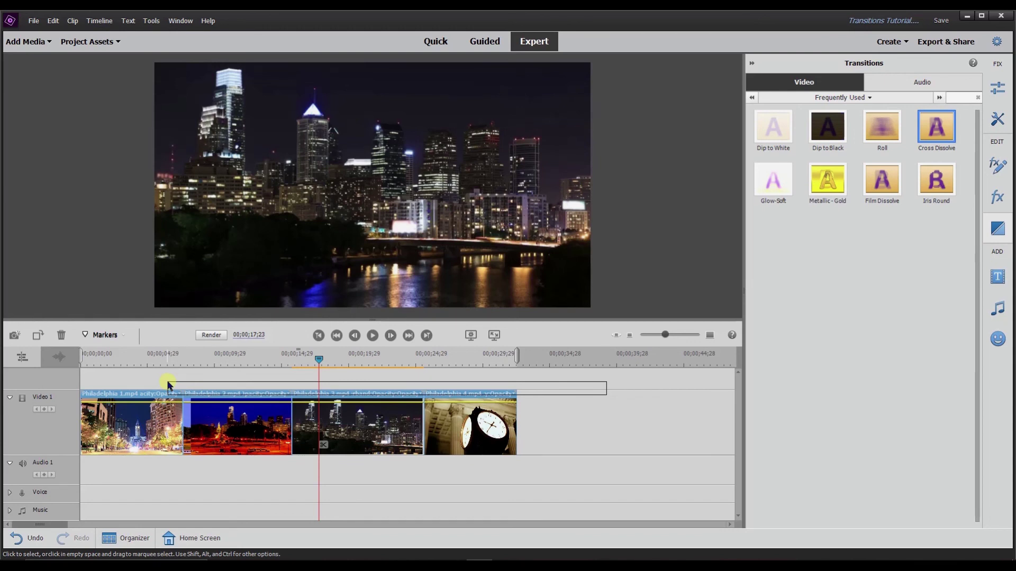
pyautogui.moveTo(168, 381); pyautogui.dragTo(151, 373)
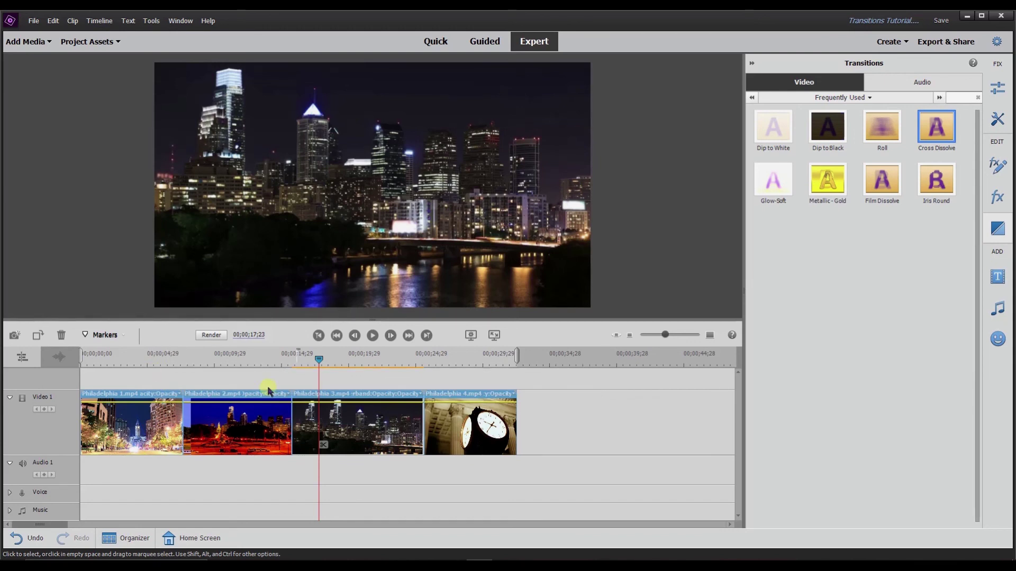
pyautogui.click(560, 440)
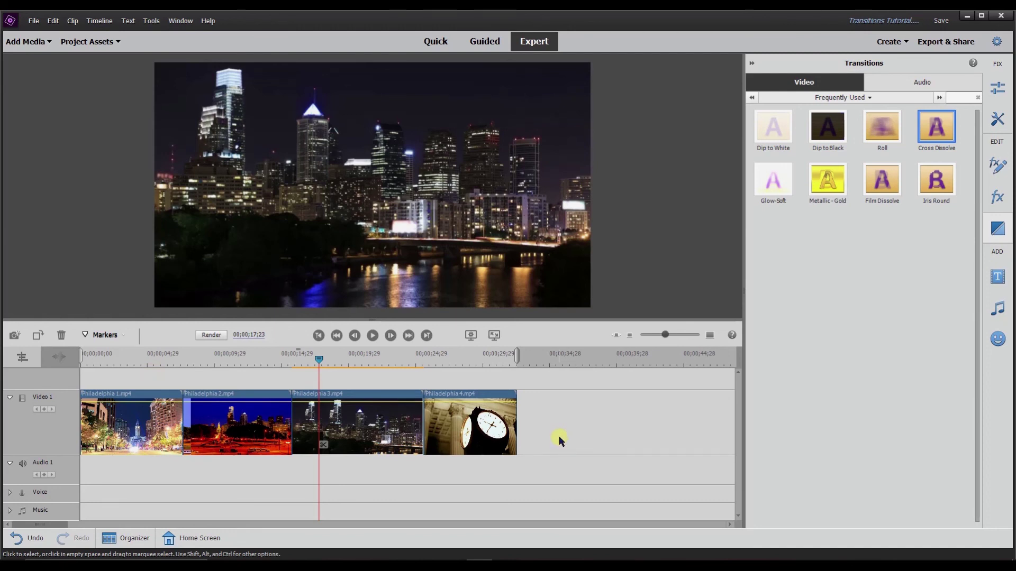
pyautogui.hotkey('ctrl', 'a')
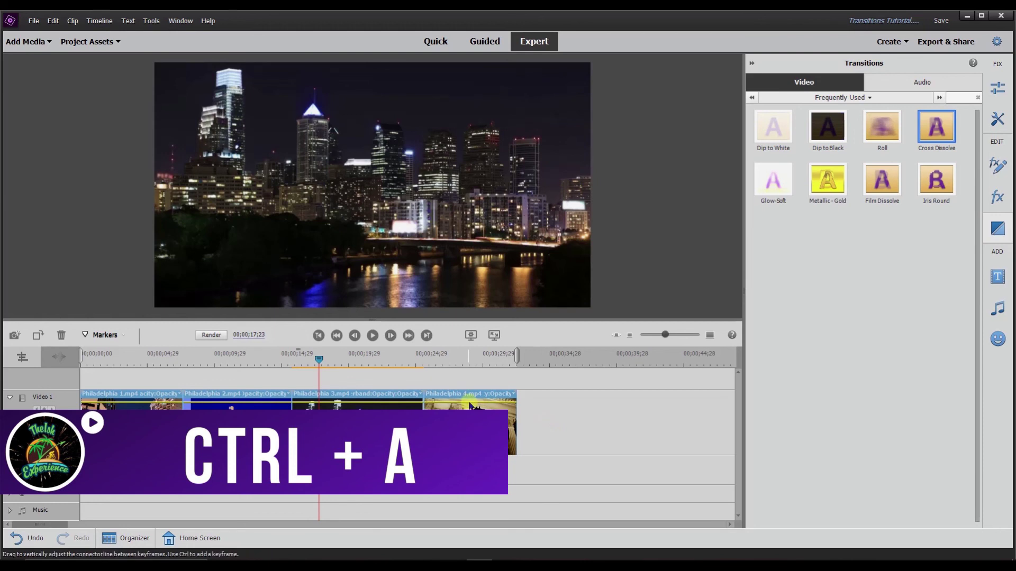
pyautogui.rightClick(466, 396)
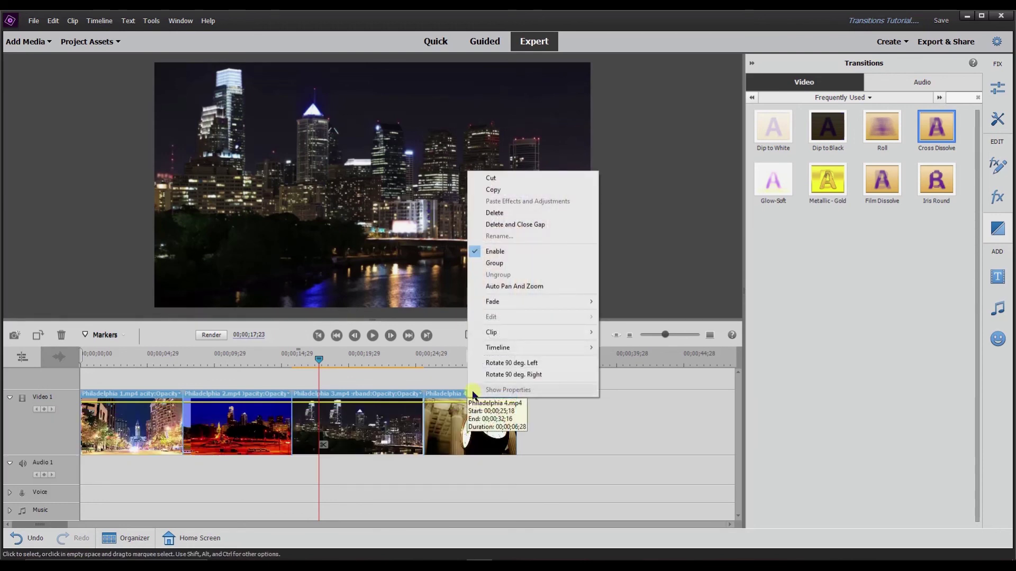
pyautogui.moveTo(507, 352)
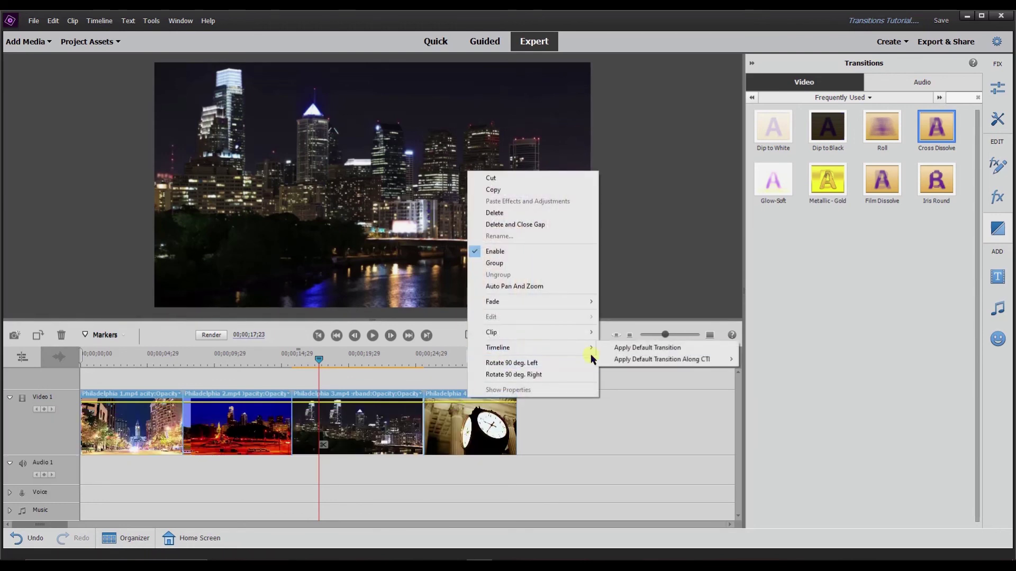
pyautogui.click(640, 352)
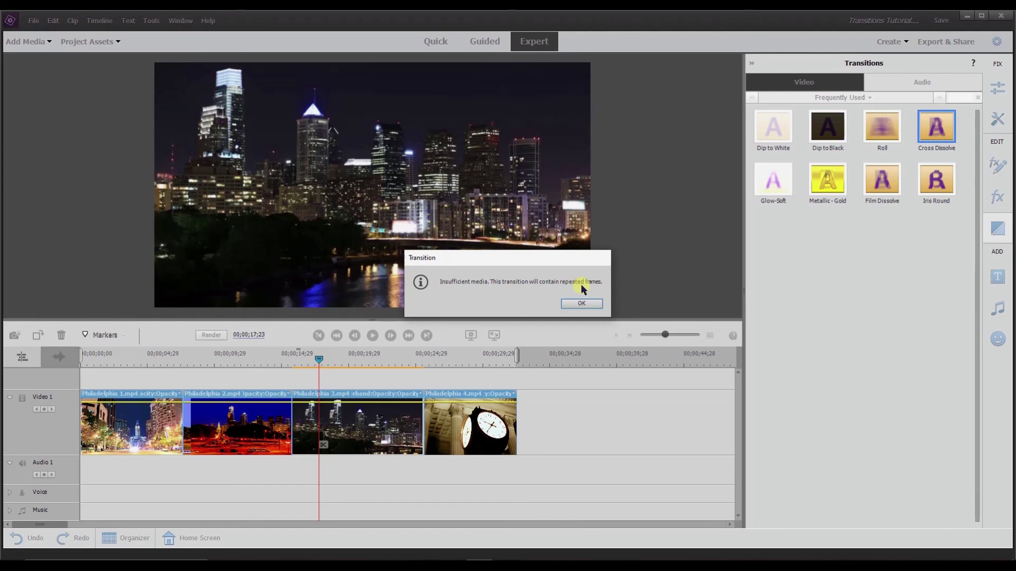
pyautogui.click(579, 305)
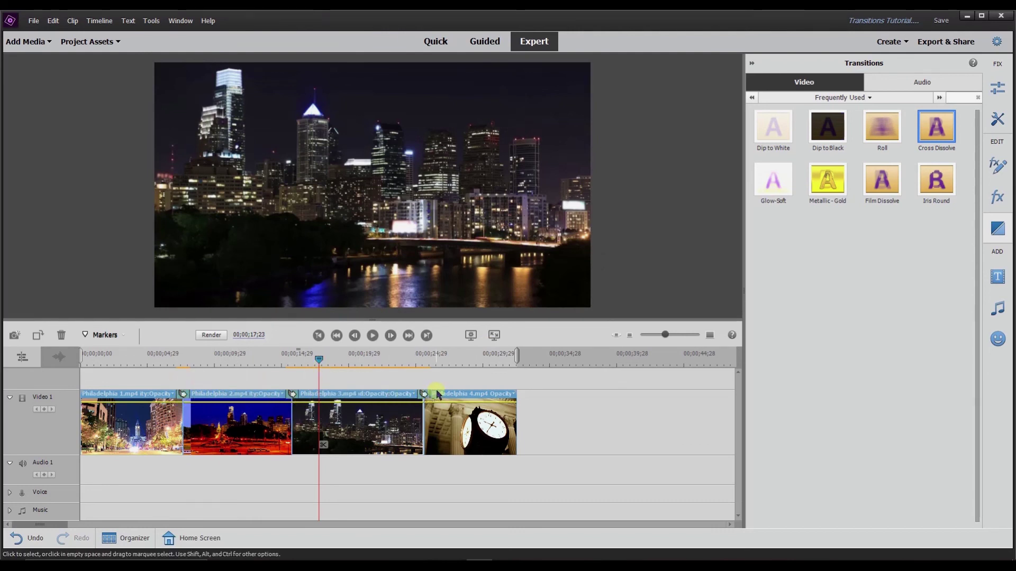
# Scrub through the default transitions on the first clips and clear the transitions from the timeline
pyautogui.moveTo(318, 364); pyautogui.dragTo(179, 364)
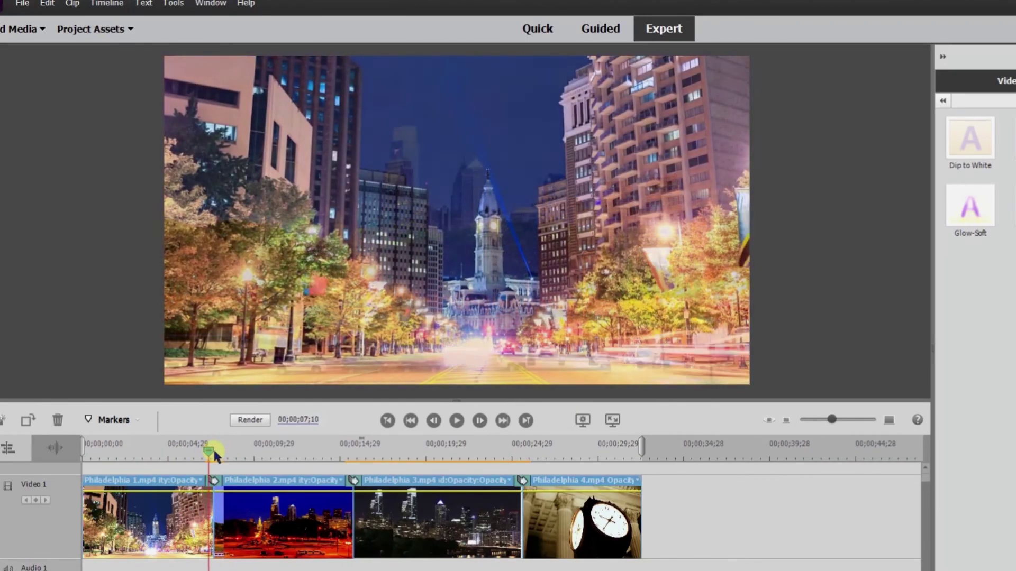
pyautogui.moveTo(214, 452); pyautogui.dragTo(342, 503)
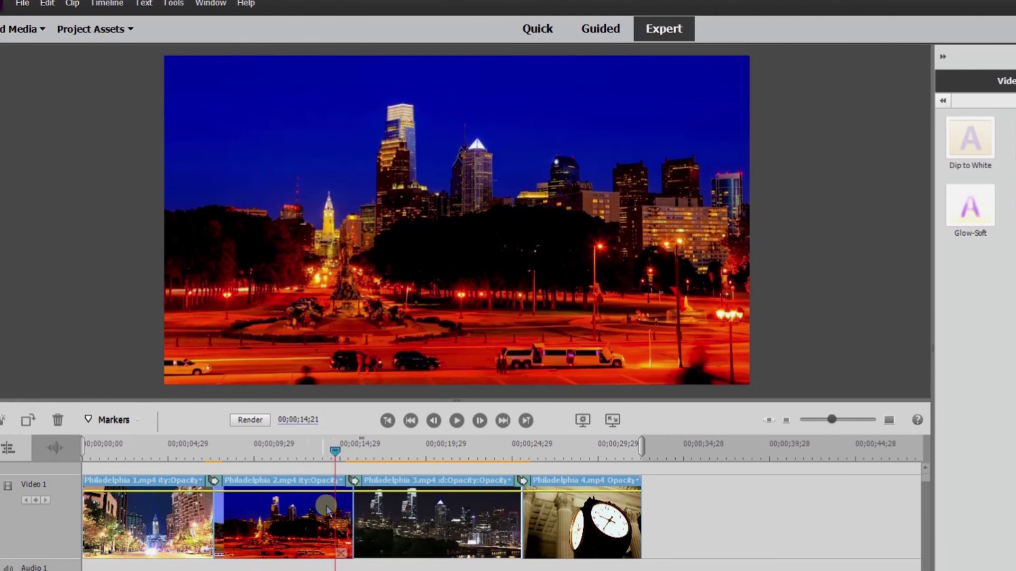
pyautogui.click(207, 480)
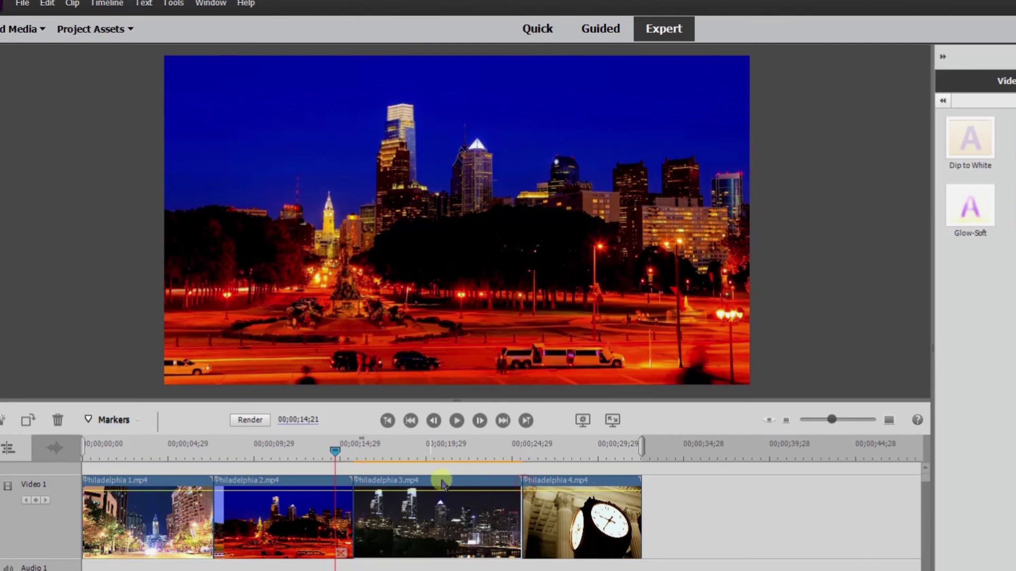
# Trim a few frames so that the cut between Philadelphia 2.mp4 and Philadelphia 3.mp4 falls at 00;00;15;16
pyautogui.moveTo(333, 451); pyautogui.dragTo(212, 455)
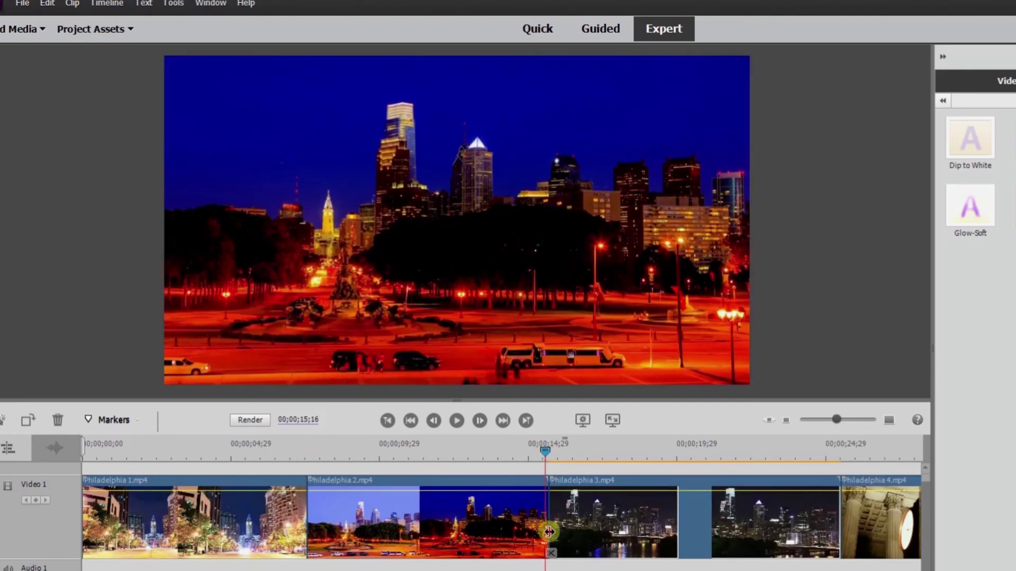
pyautogui.moveTo(819, 420); pyautogui.dragTo(858, 420)
pyautogui.click(507, 554)
pyautogui.click(511, 481)
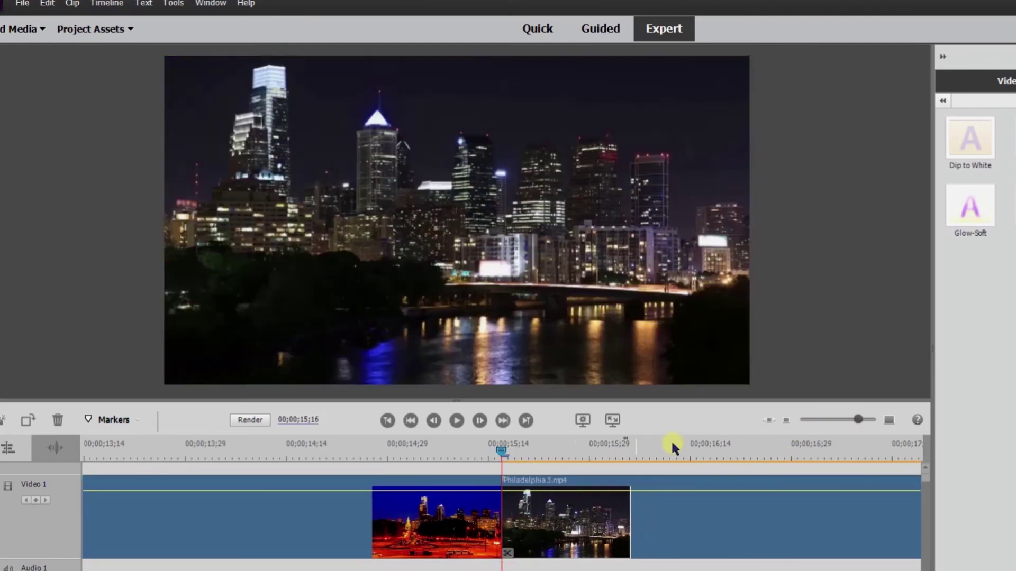
# Trim a few frames so that the cut between Philadelphia 3.mp4 and Philadelphia 4.mp4 falls at 00;00;25;07
pyautogui.moveTo(858, 421); pyautogui.dragTo(831, 419)
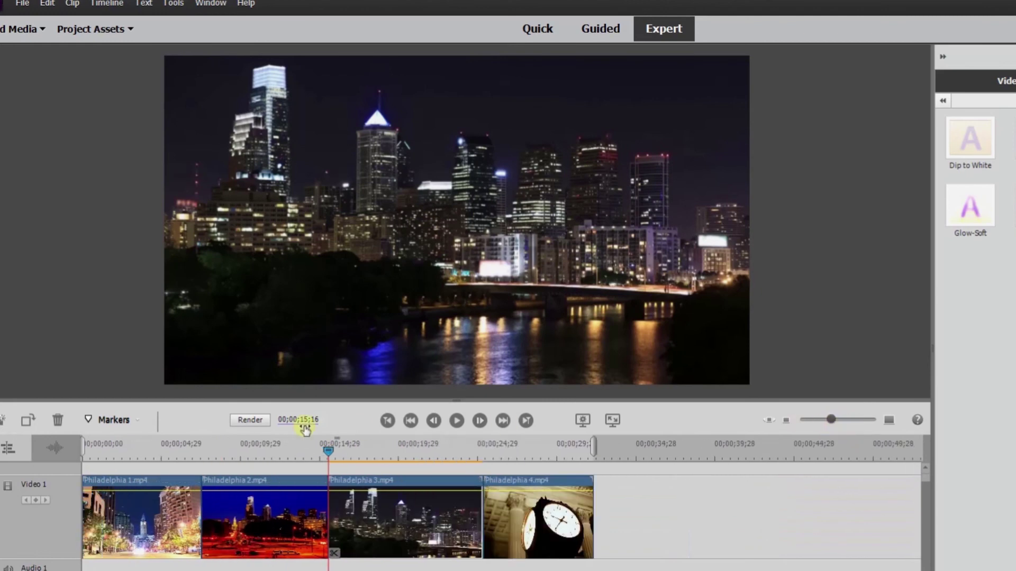
pyautogui.moveTo(328, 450); pyautogui.dragTo(481, 480)
pyautogui.moveTo(830, 420); pyautogui.dragTo(843, 420)
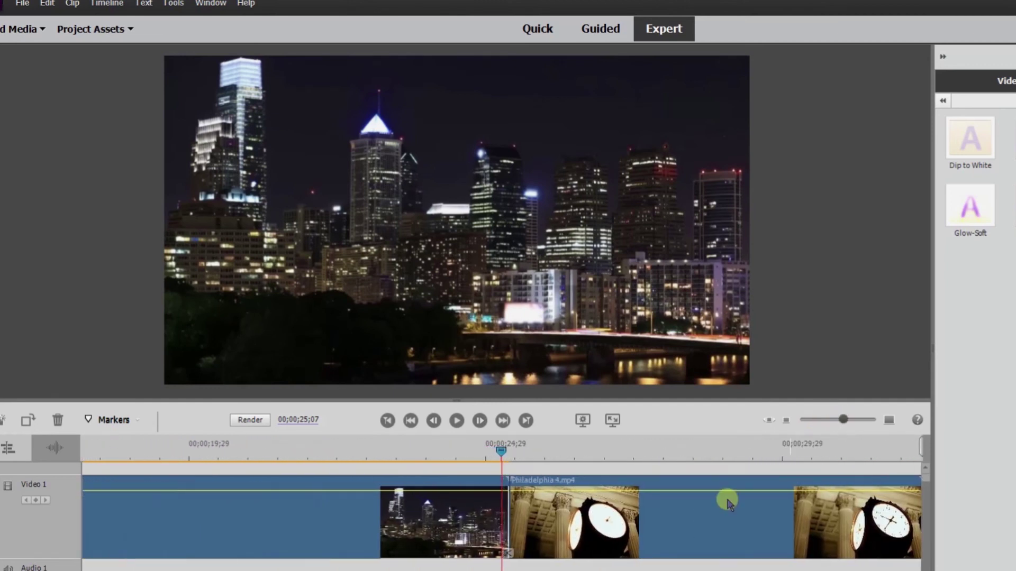
pyautogui.moveTo(507, 557); pyautogui.dragTo(501, 535)
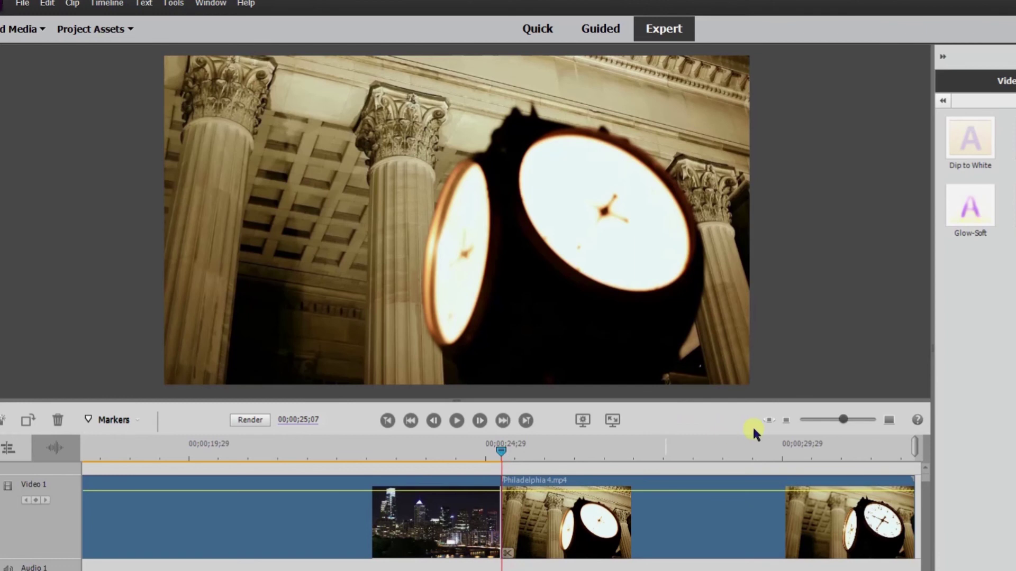
# Select all four trimmed Philadelphia clips on Video 1 and apply the default transition to them
pyautogui.moveTo(839, 420); pyautogui.dragTo(825, 419)
pyautogui.click(606, 530)
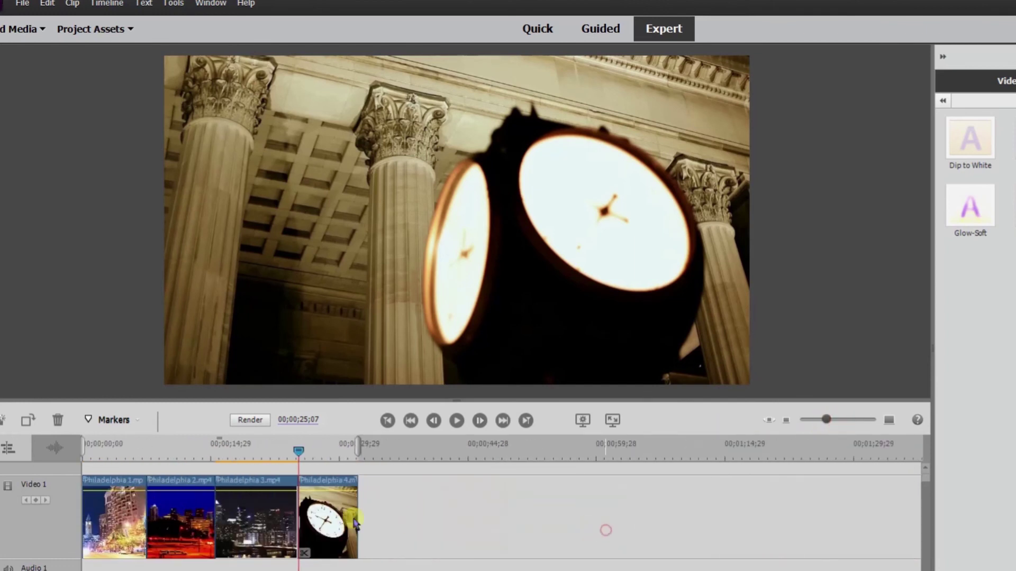
pyautogui.click(466, 516)
pyautogui.moveTo(267, 493); pyautogui.dragTo(128, 482)
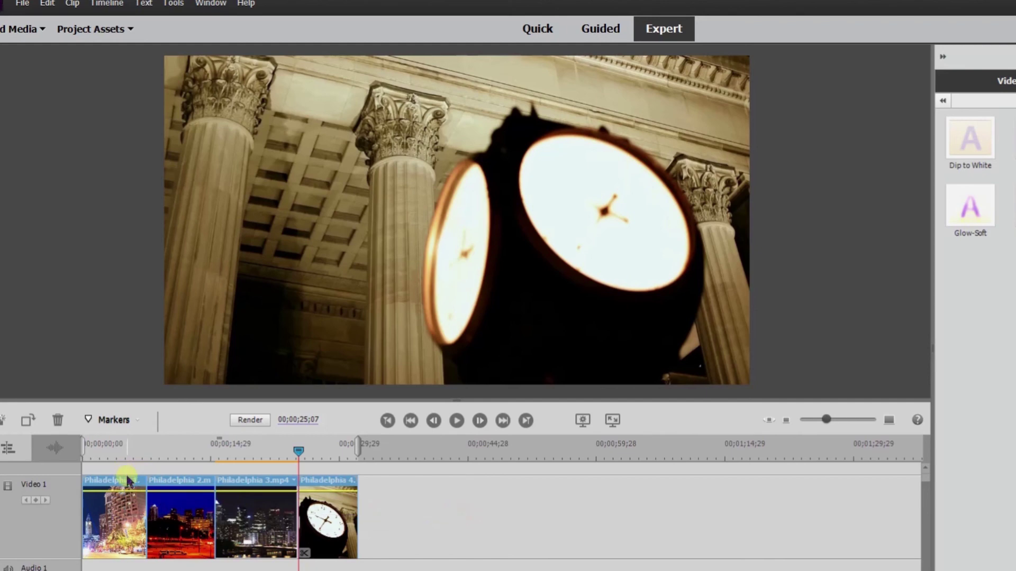
pyautogui.rightClick(127, 485)
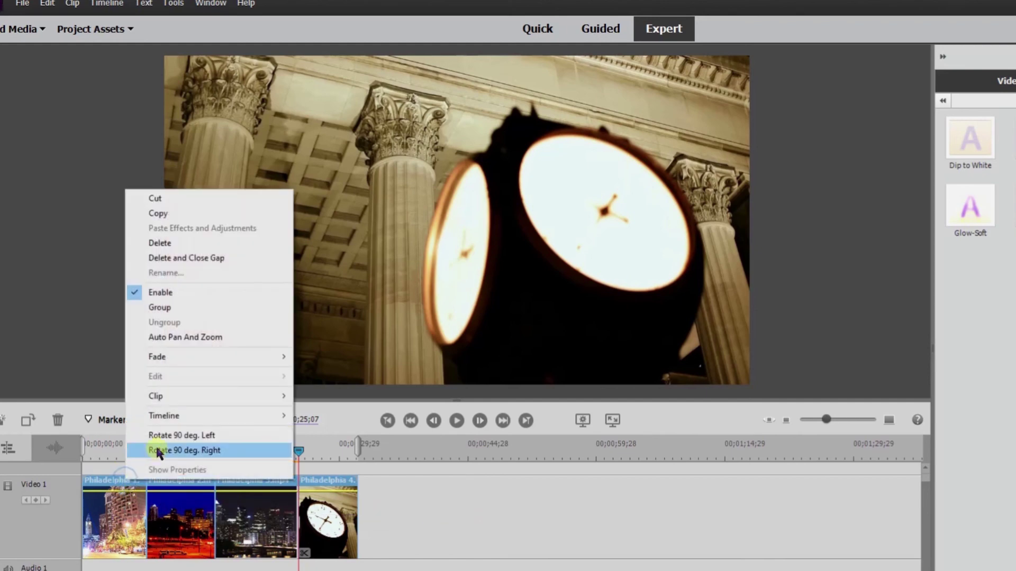
pyautogui.moveTo(185, 418)
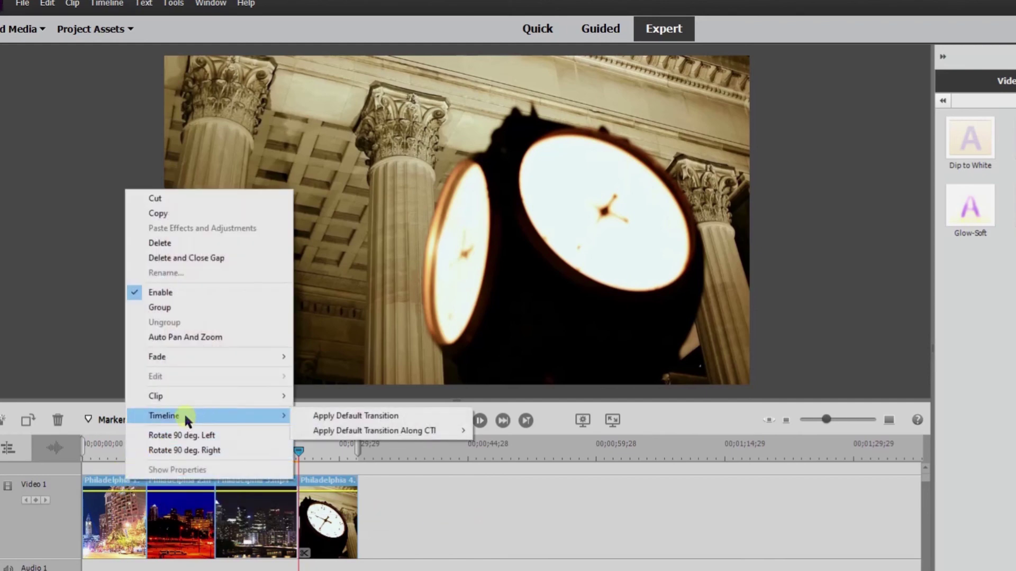
pyautogui.click(390, 416)
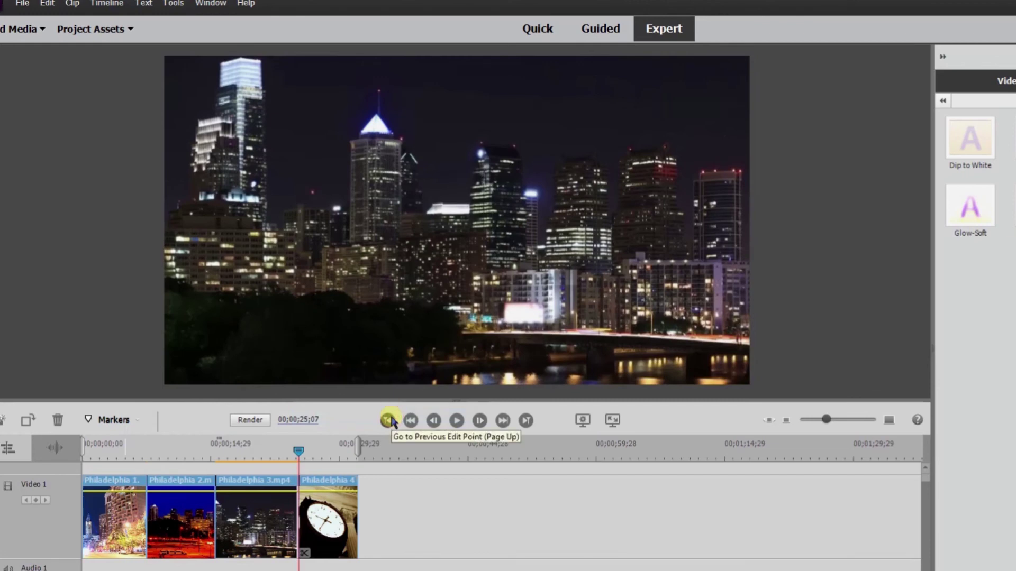
# Scrub through the default transition at the cut between Philadelphia 3.mp4 and Philadelphia 4.mp4
pyautogui.click(387, 420)
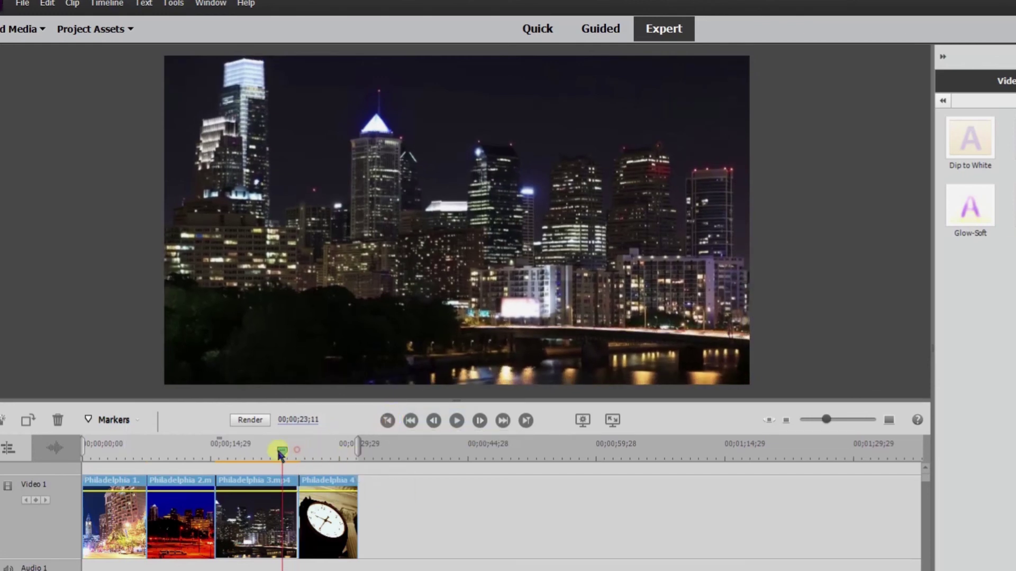
pyautogui.moveTo(826, 419); pyautogui.dragTo(852, 422)
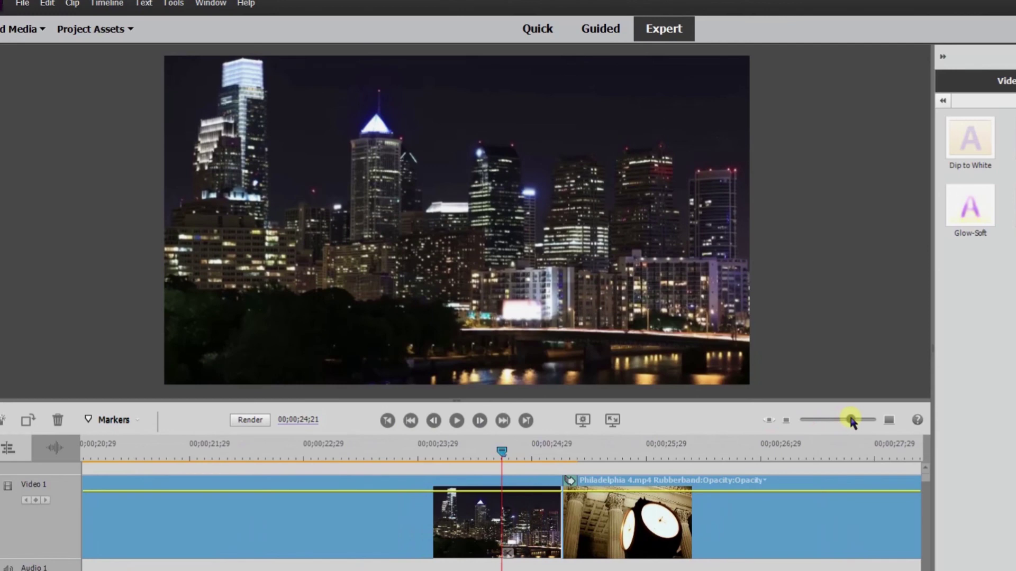
pyautogui.moveTo(501, 452); pyautogui.dragTo(642, 455)
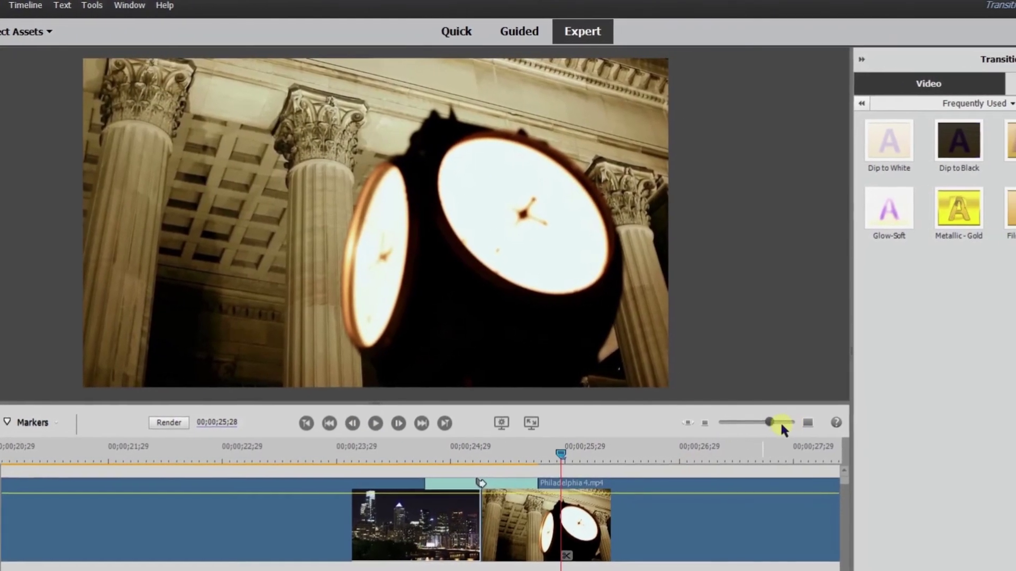
pyautogui.moveTo(781, 423); pyautogui.dragTo(748, 423)
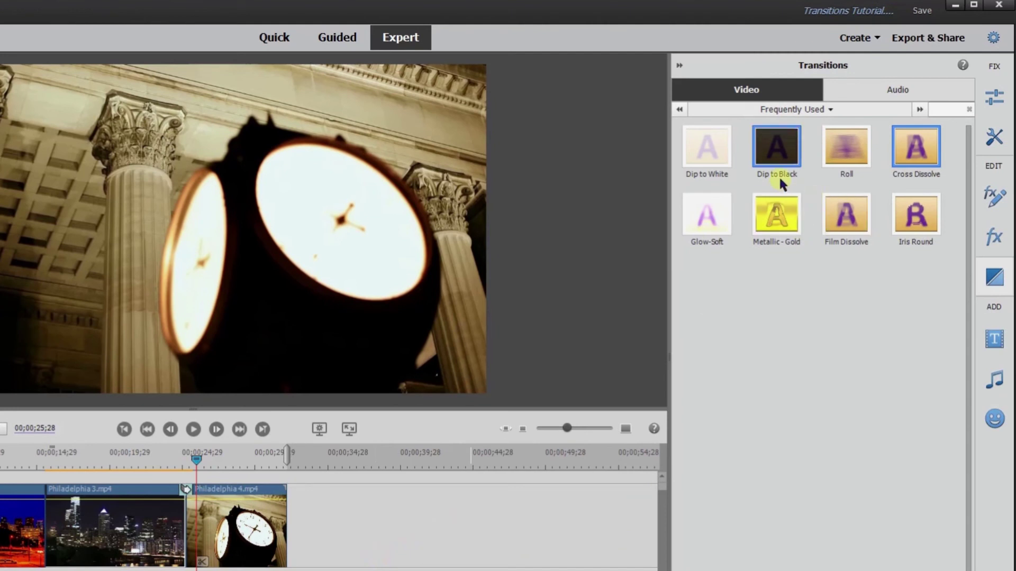
# Set Film Dissolve as the default transition and show the Zoom category of video transitions
pyautogui.click(867, 228)
pyautogui.rightClick(862, 229)
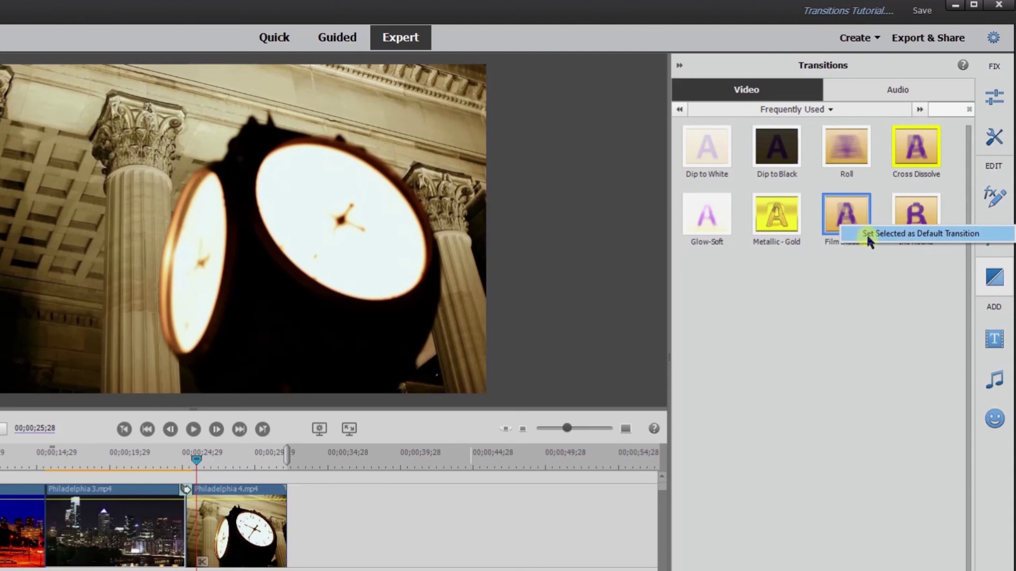
pyautogui.click(865, 233)
pyautogui.click(827, 110)
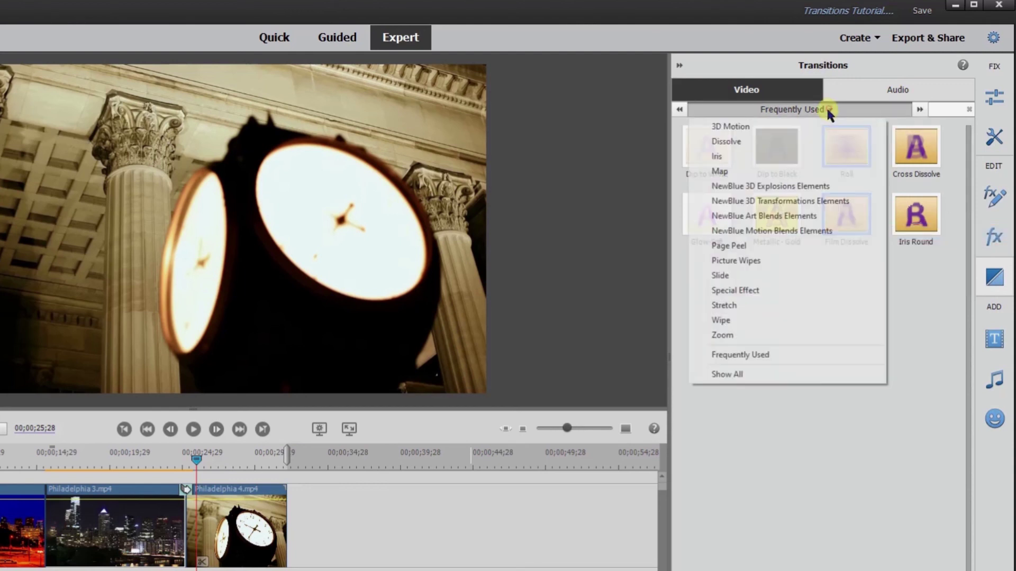
pyautogui.click(754, 333)
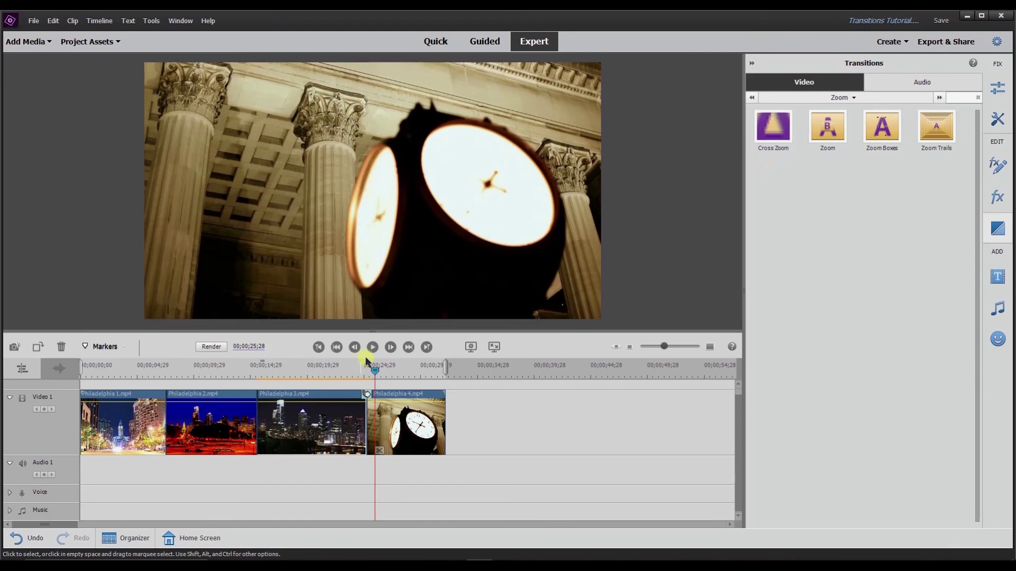
# Return to the start of the timeline, hide the transitions and apply Fade Out Video to Philadelphia 1.mp4
pyautogui.moveTo(374, 372); pyautogui.dragTo(2, 349)
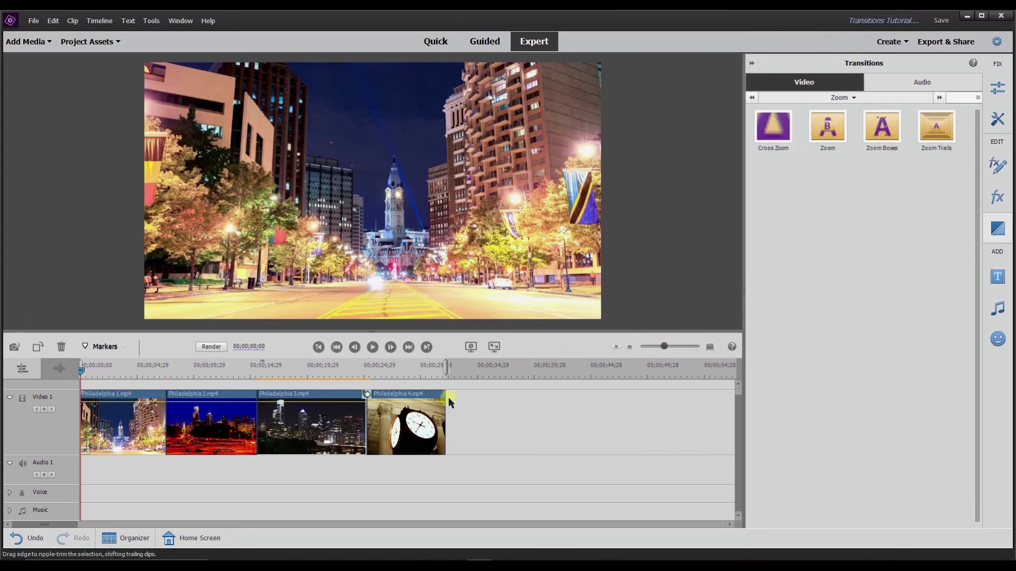
pyautogui.click(751, 64)
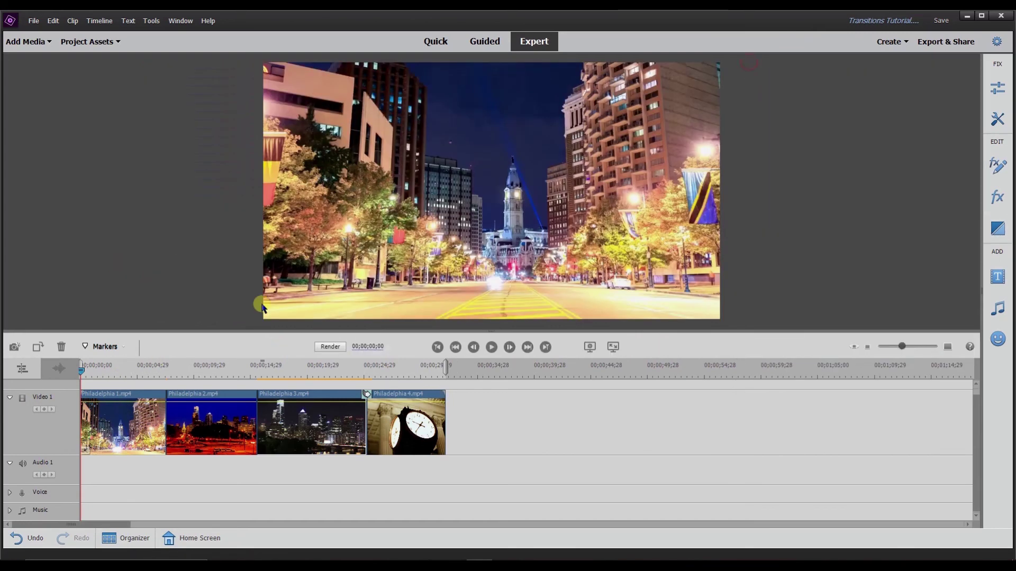
pyautogui.click(161, 417)
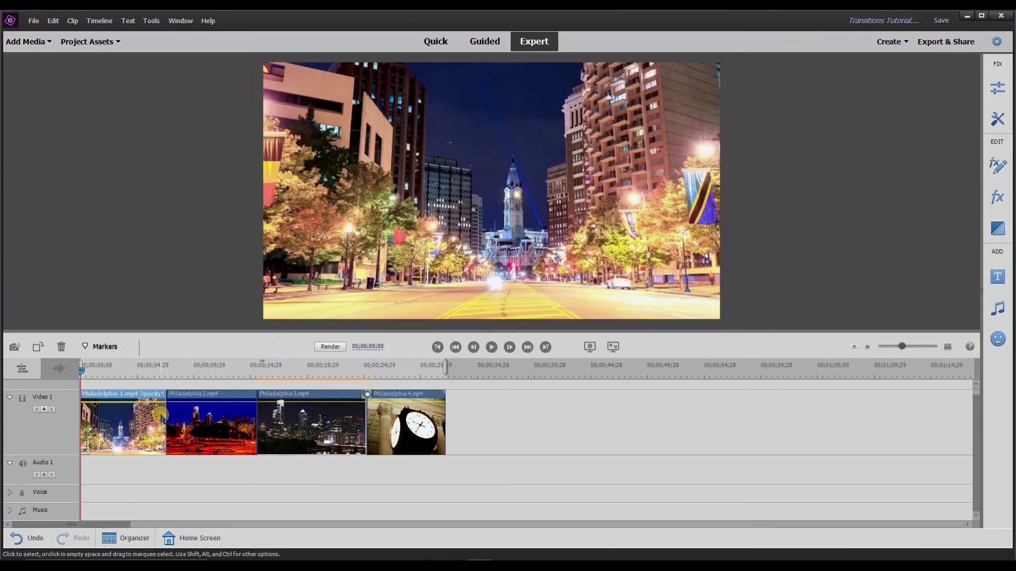
pyautogui.rightClick(161, 417)
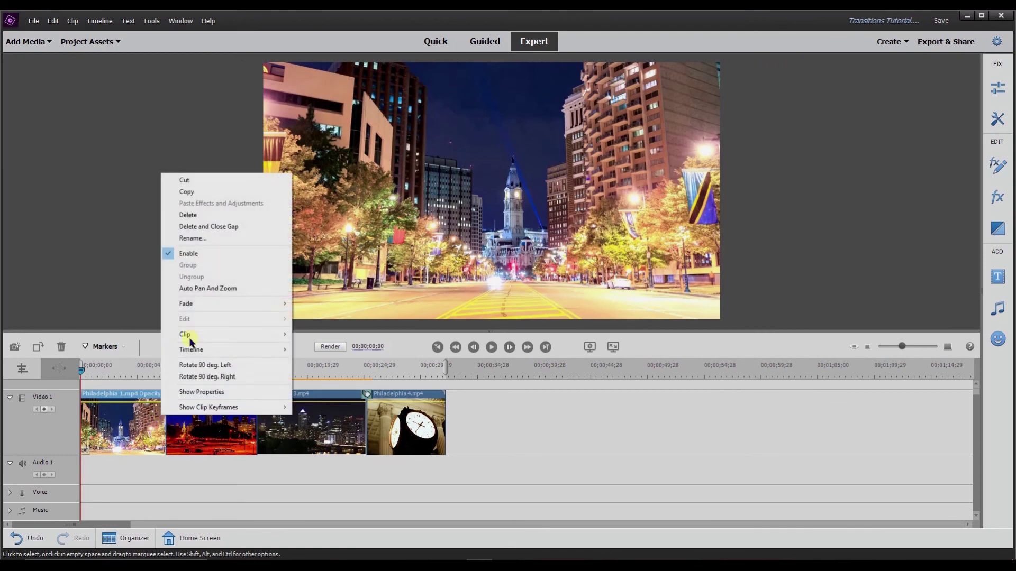
pyautogui.click(212, 303)
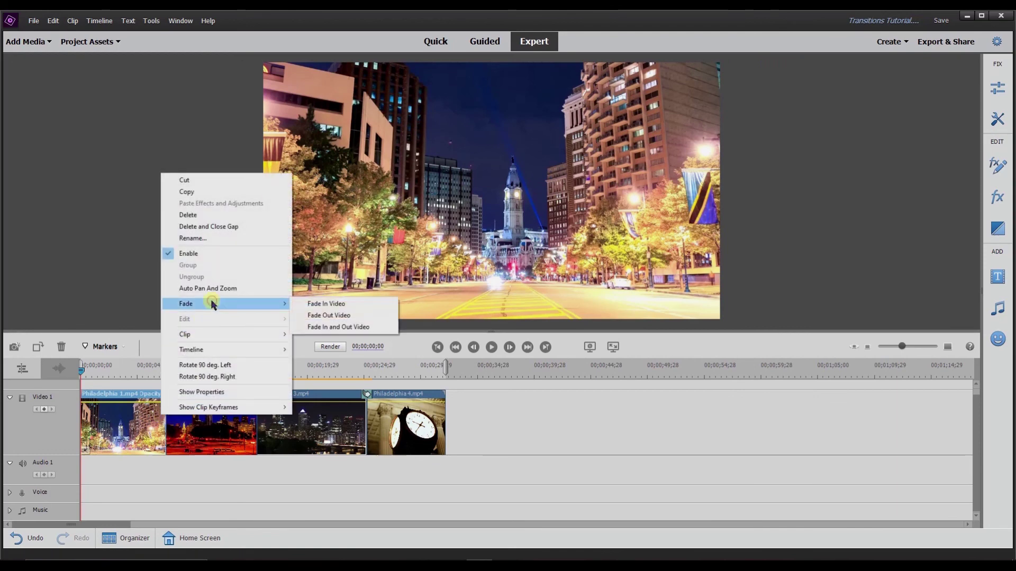
pyautogui.click(329, 315)
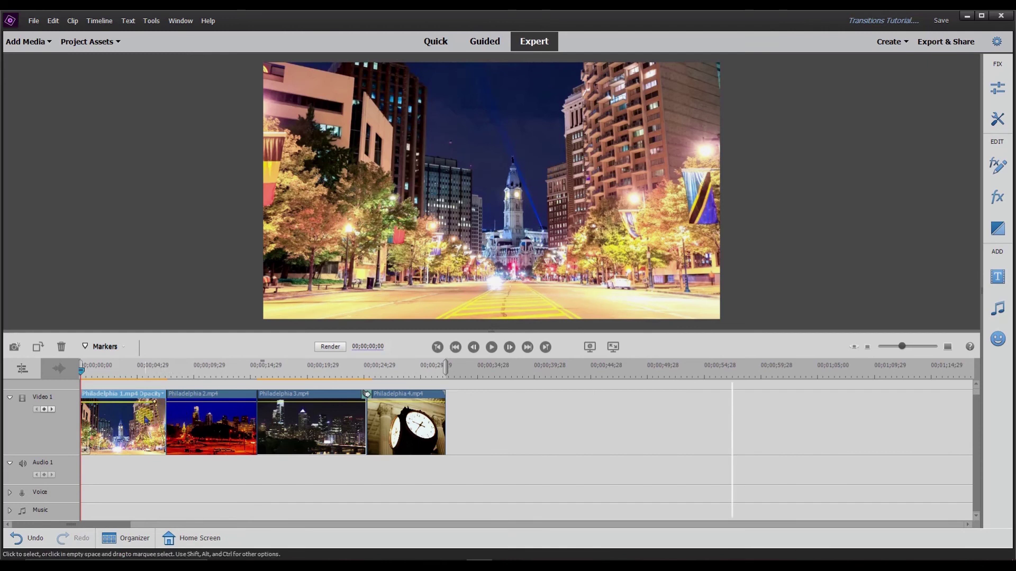
# Scrub through Philadelphia 1.mp4 to preview the fade-out at its end
pyautogui.click(231, 415)
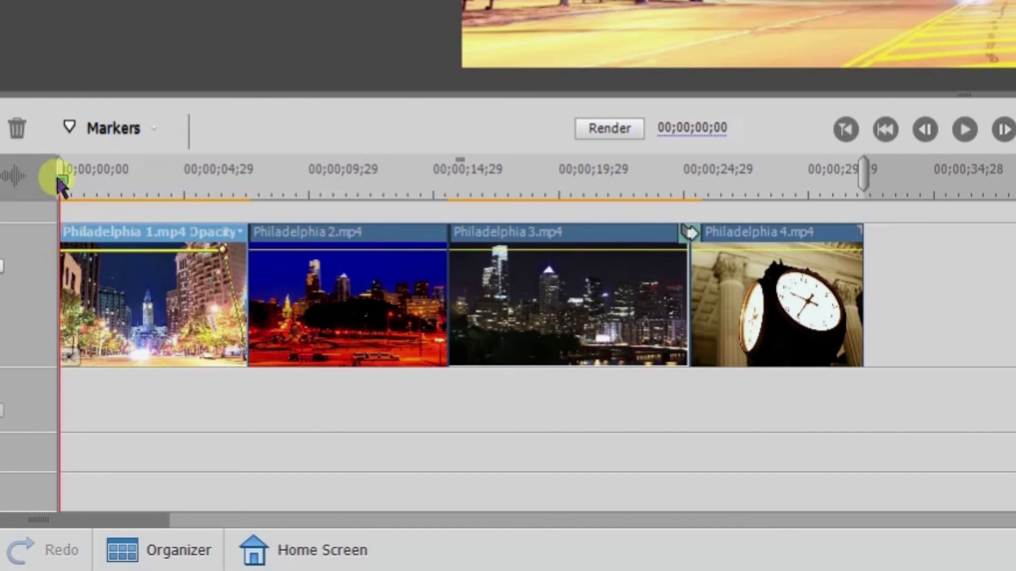
pyautogui.moveTo(59, 180); pyautogui.dragTo(222, 207)
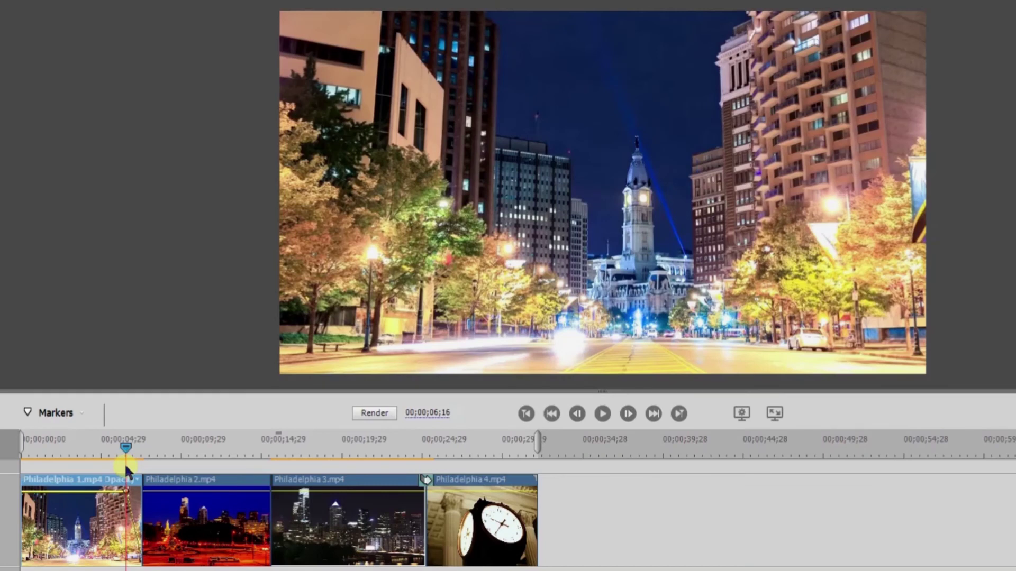
pyautogui.moveTo(126, 468); pyautogui.dragTo(142, 475)
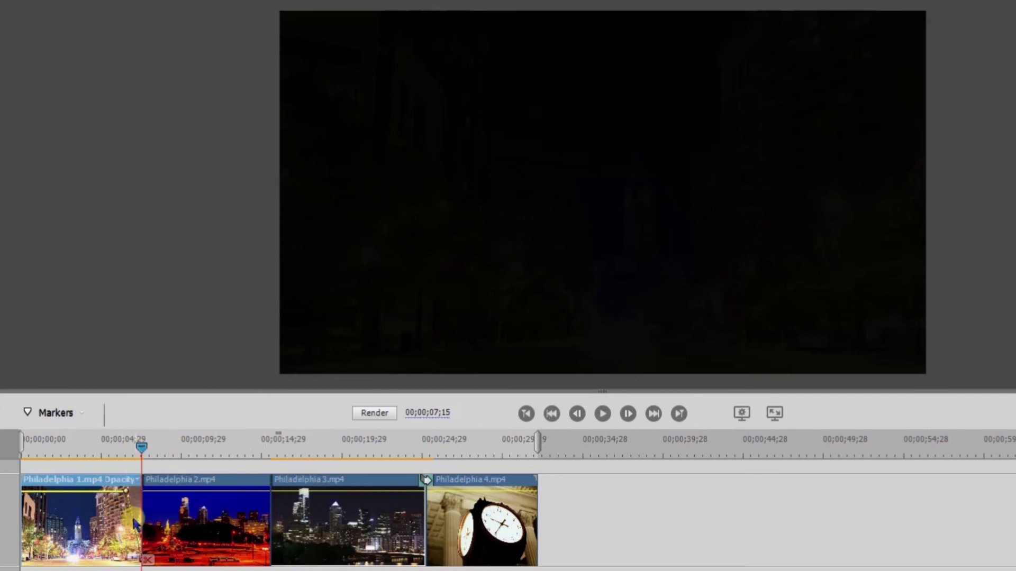
# Apply Fade In Video to Philadelphia 2.mp4 and scrub across the cut from Philadelphia 1.mp4 to preview the fades
pyautogui.rightClick(159, 516)
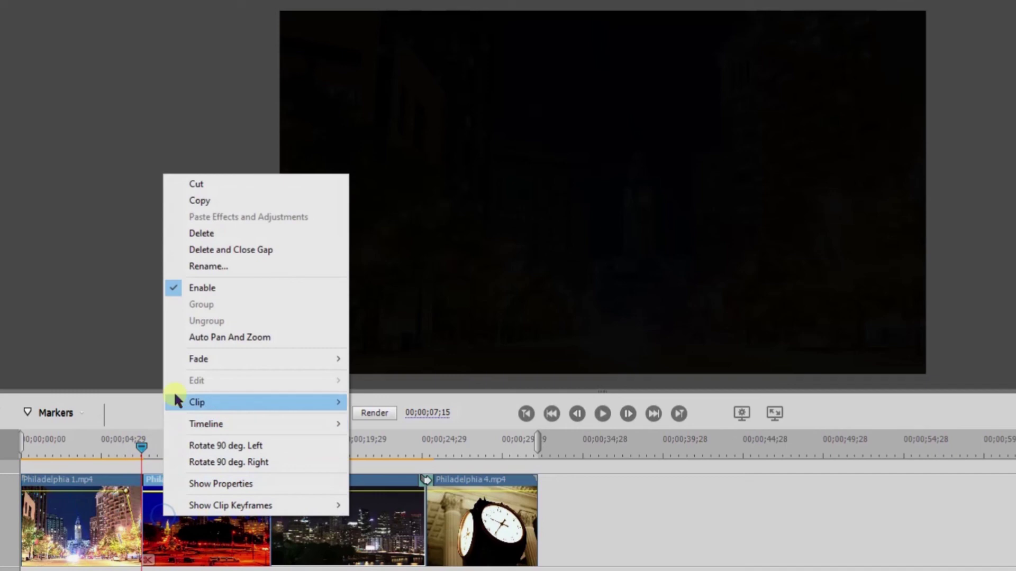
pyautogui.moveTo(190, 359)
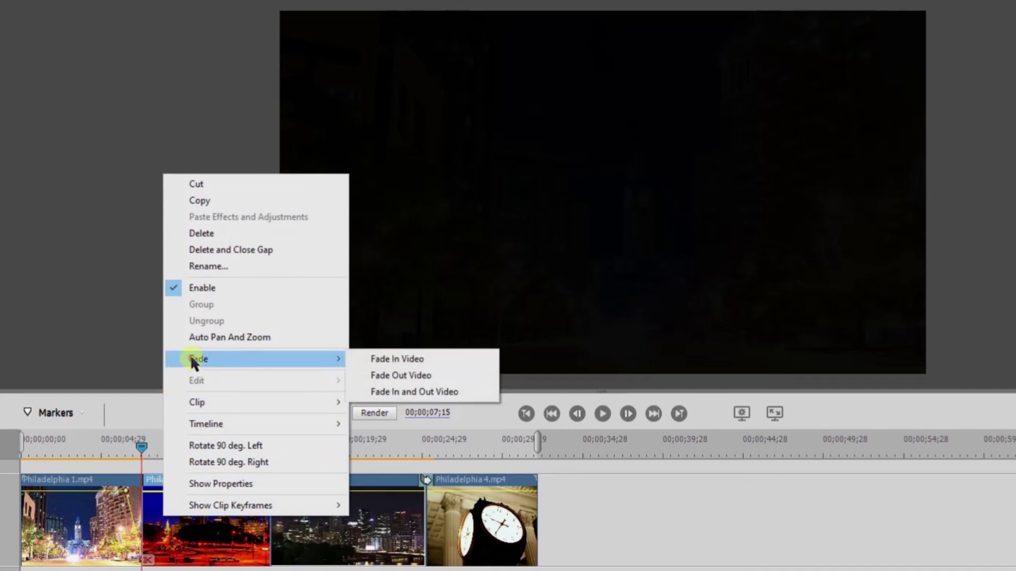
pyautogui.click(378, 356)
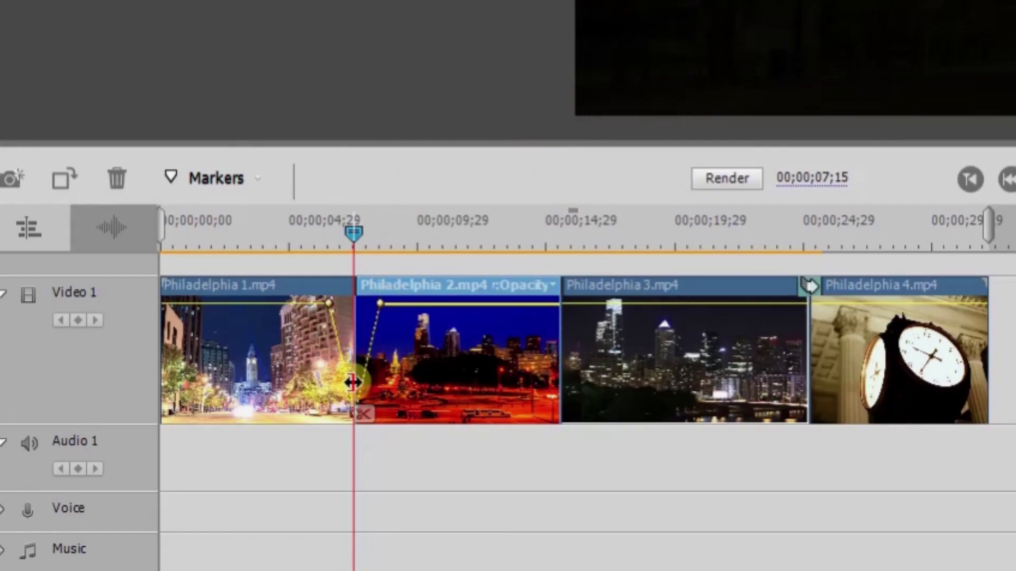
pyautogui.moveTo(351, 233); pyautogui.dragTo(319, 236)
pyautogui.moveTo(125, 453); pyautogui.dragTo(139, 450)
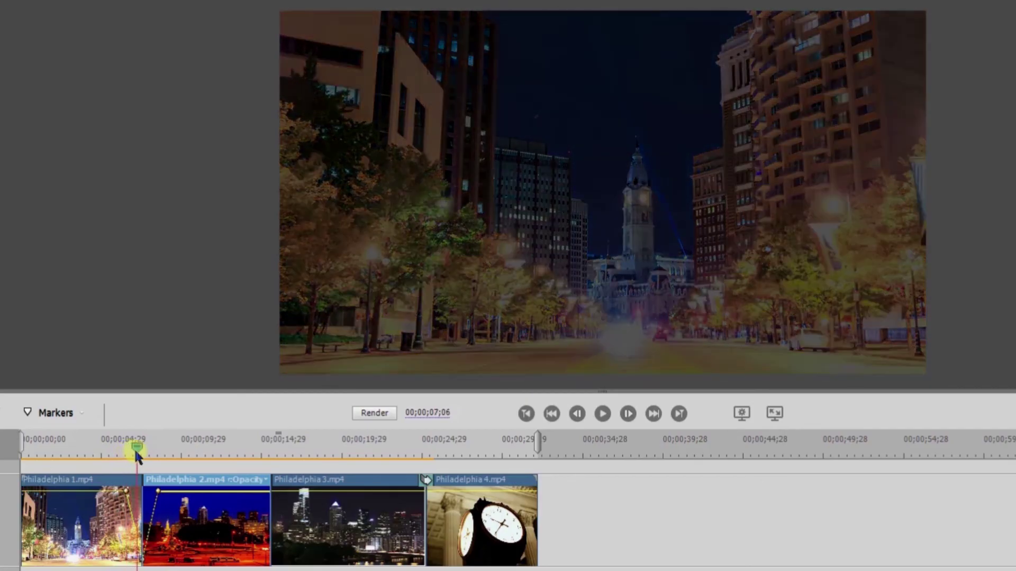
pyautogui.click(127, 495)
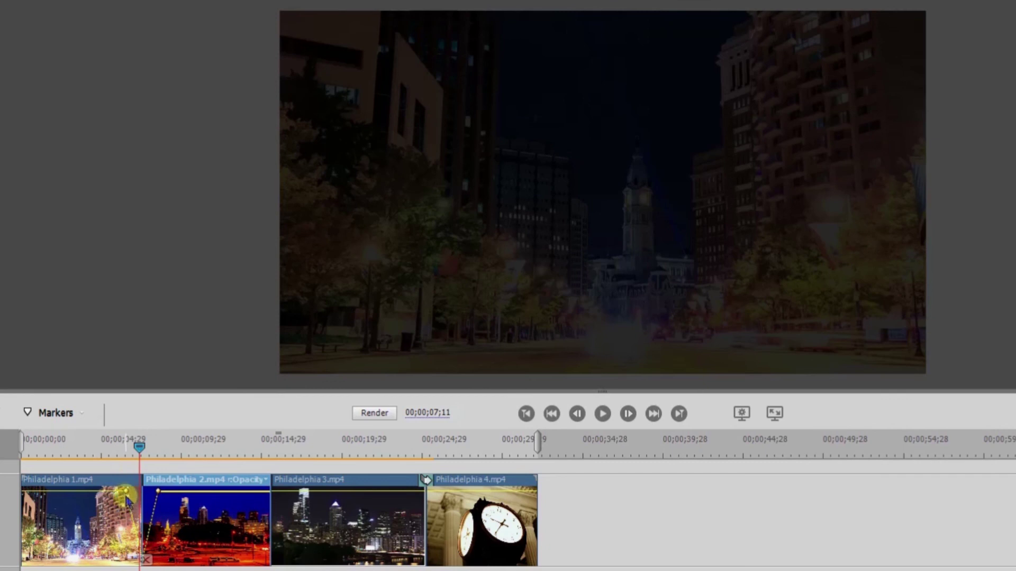
pyautogui.moveTo(140, 447); pyautogui.dragTo(160, 451)
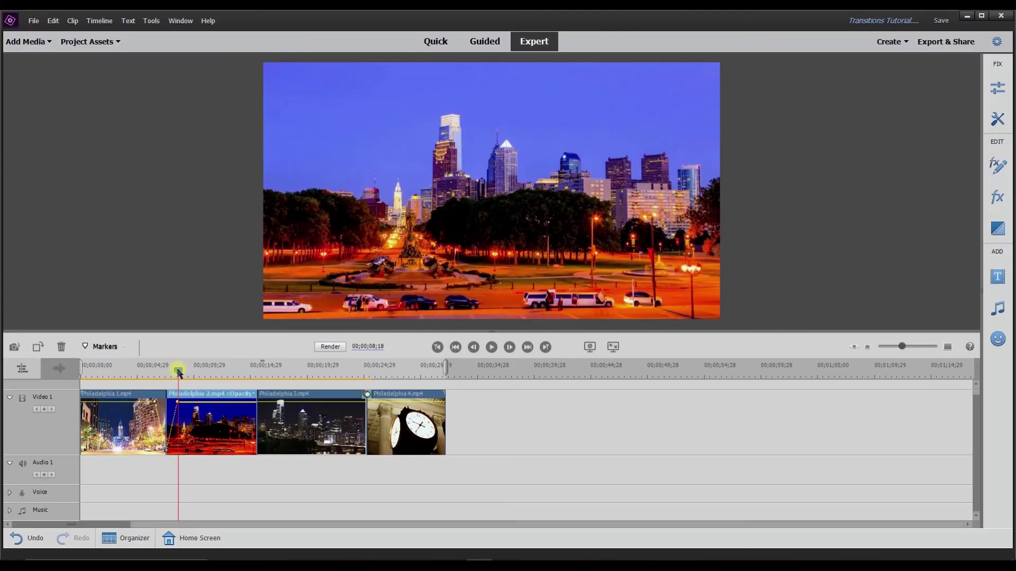
# Reopen the Transitions library and show all categories of video transitions
pyautogui.click(997, 195)
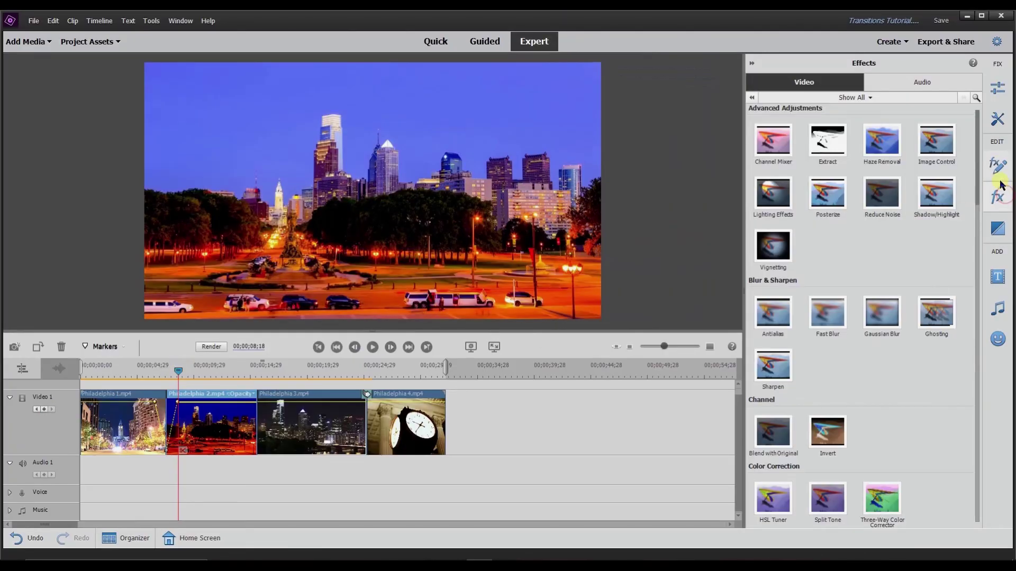
pyautogui.click(997, 165)
pyautogui.click(998, 227)
pyautogui.click(949, 135)
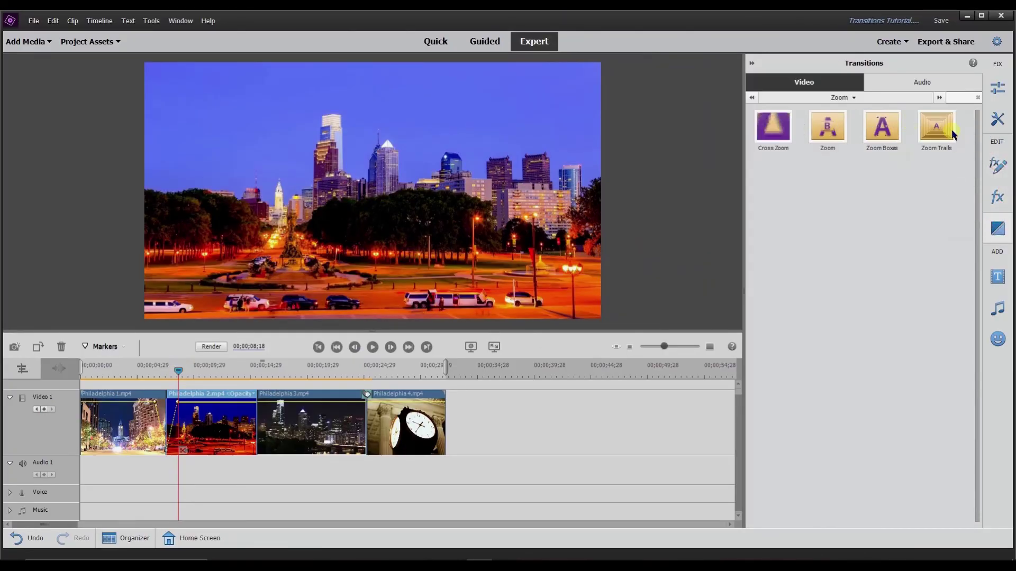
pyautogui.click(949, 96)
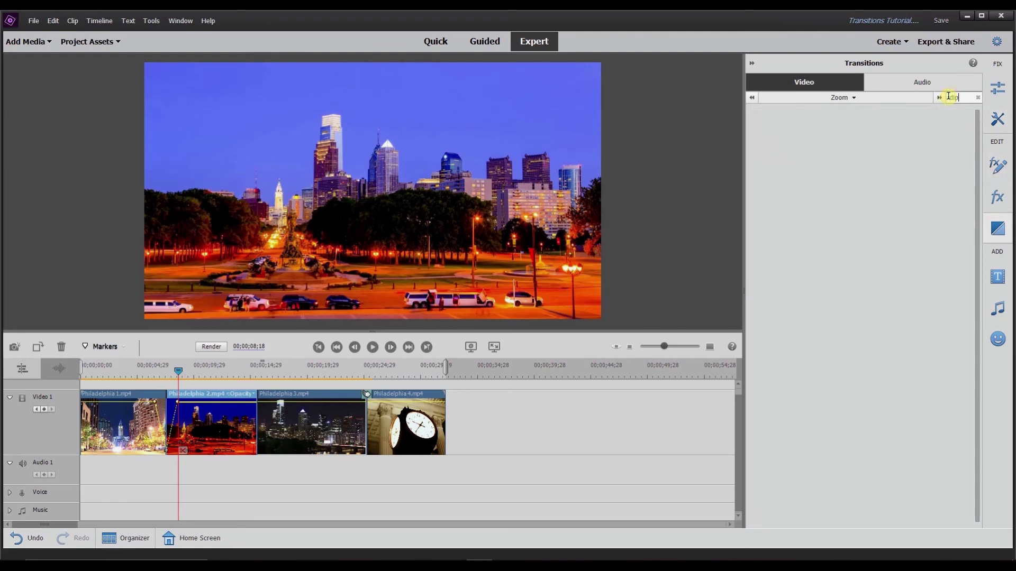
pyautogui.click(840, 98)
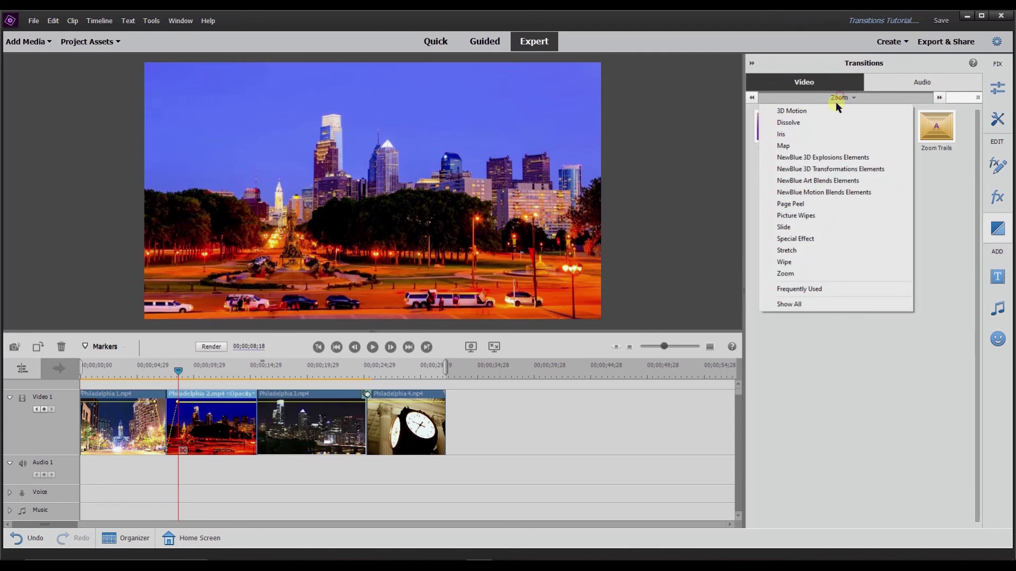
pyautogui.click(804, 300)
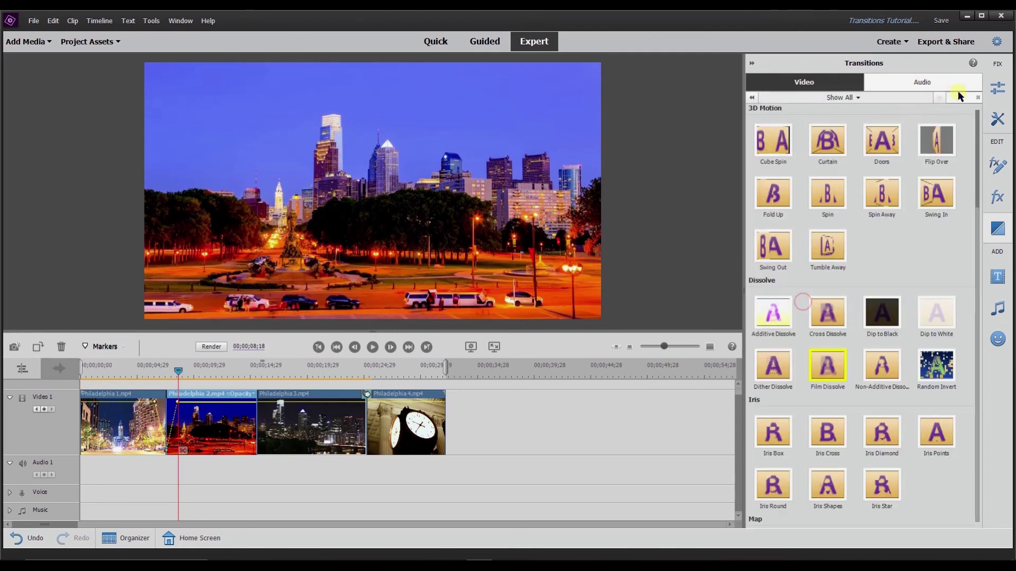
# Apply a 2-second Dip to Black transition between Philadelphia 2.mp4 and Philadelphia 3.mp4, aligned between the clips
pyautogui.moveTo(892, 314); pyautogui.dragTo(270, 403)
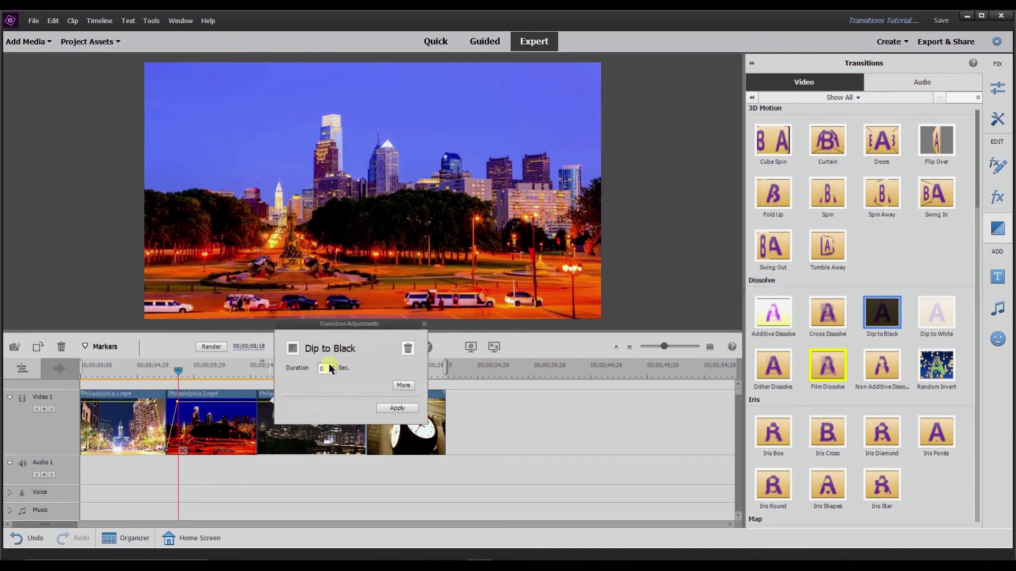
pyautogui.click(403, 385)
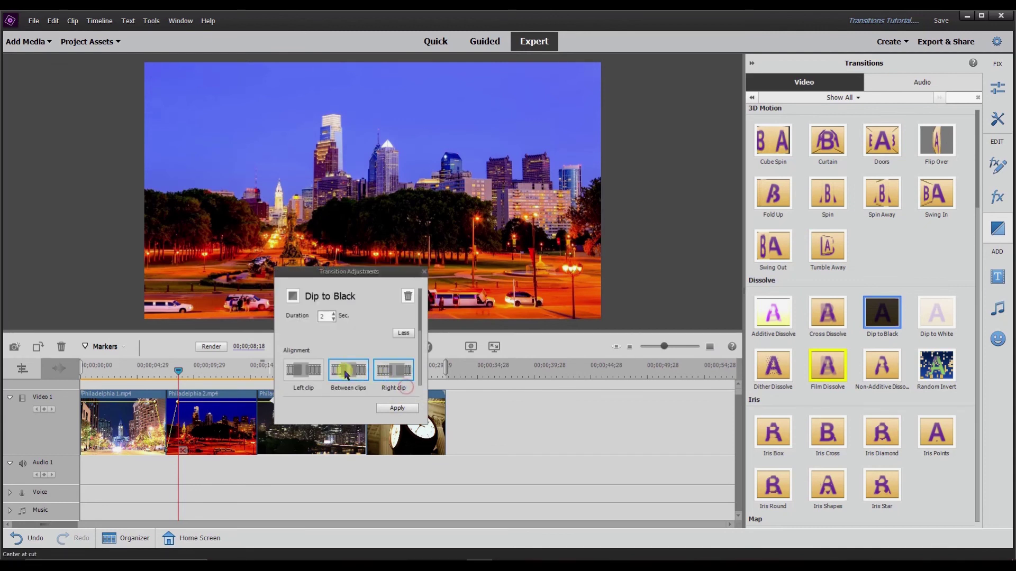
pyautogui.click(395, 405)
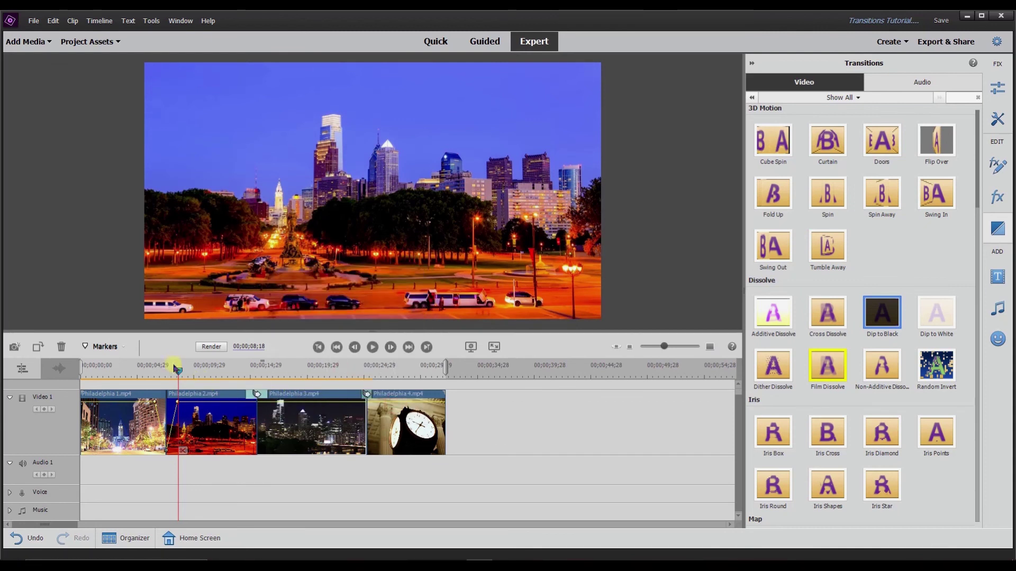
# Move the starting opacity keyframe of Philadelphia 1.mp4's fade-out earlier to about 00;00;05;25 and scrub through the timeline
pyautogui.moveTo(177, 371)
pyautogui.mouseDown()
pyautogui.moveTo(159, 370)
pyautogui.moveTo(257, 374)
pyautogui.moveTo(249, 384)
pyautogui.moveTo(262, 382)
pyautogui.moveTo(246, 385)
pyautogui.moveTo(265, 384)
pyautogui.moveTo(150, 376)
pyautogui.moveTo(182, 373)
pyautogui.moveTo(163, 375)
pyautogui.mouseUp()
pyautogui.click(151, 409)
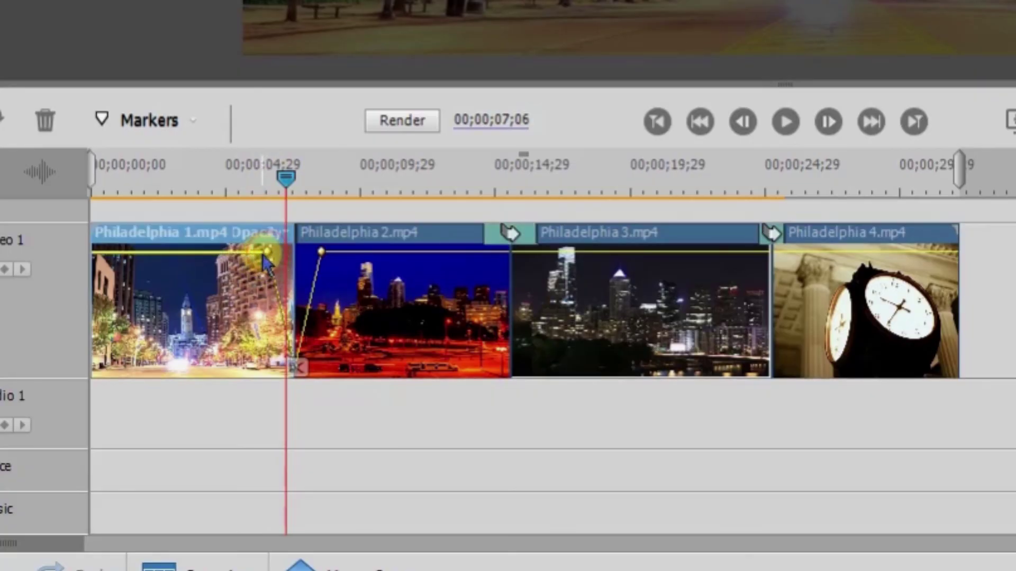
pyautogui.moveTo(268, 261); pyautogui.dragTo(263, 259)
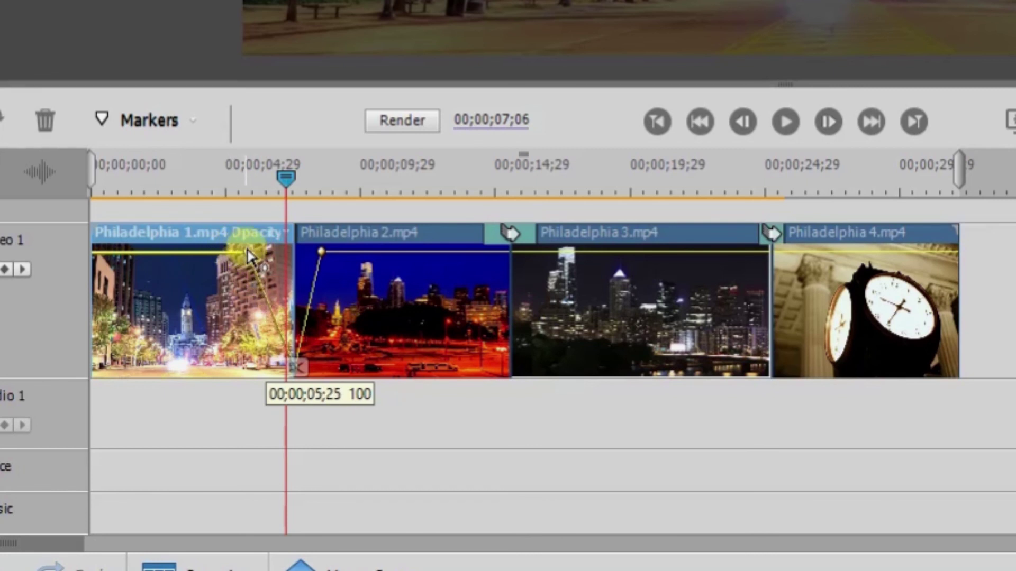
pyautogui.moveTo(240, 253); pyautogui.dragTo(238, 257)
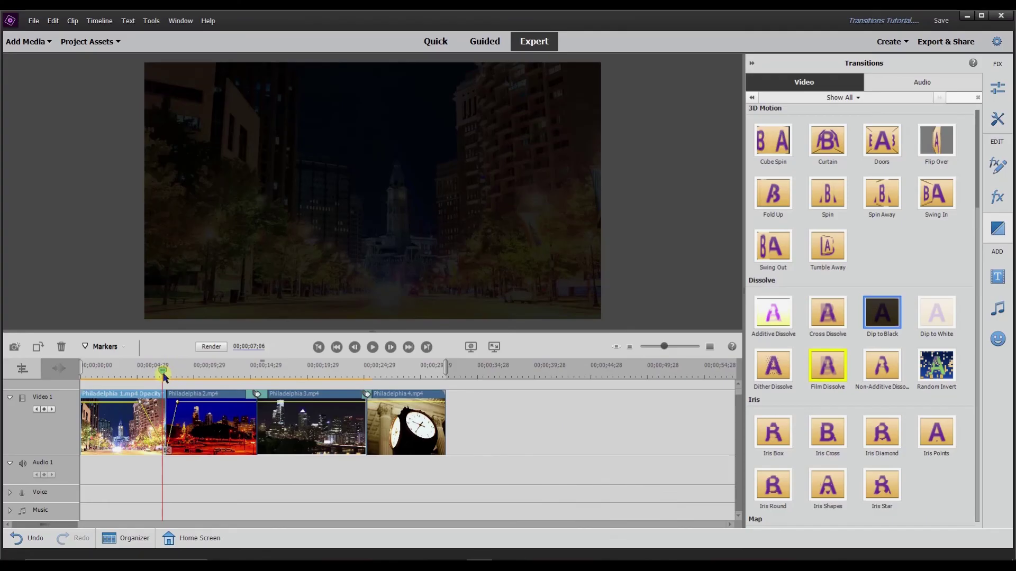
pyautogui.moveTo(286, 178); pyautogui.dragTo(199, 192)
pyautogui.moveTo(124, 375); pyautogui.dragTo(327, 405)
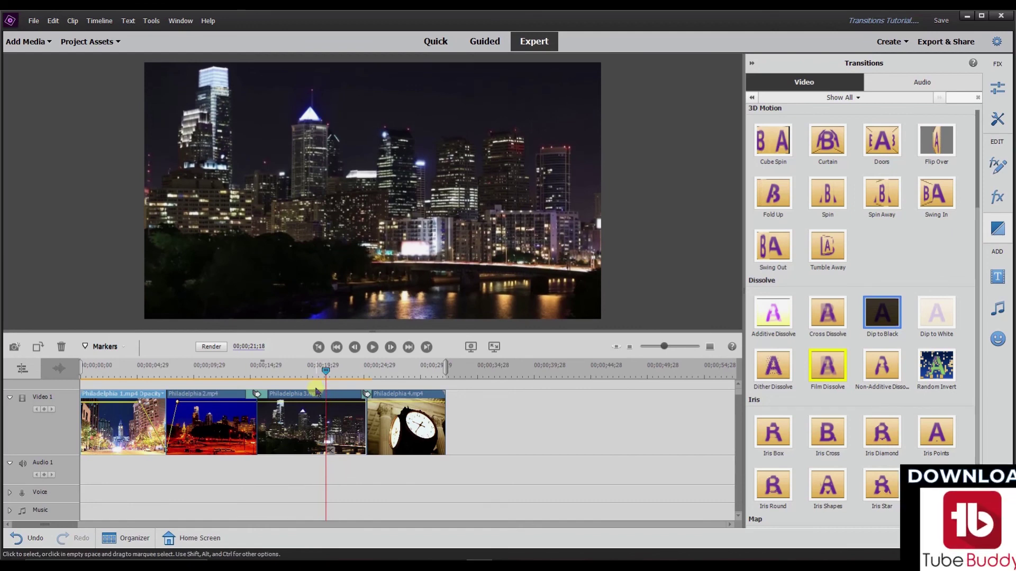